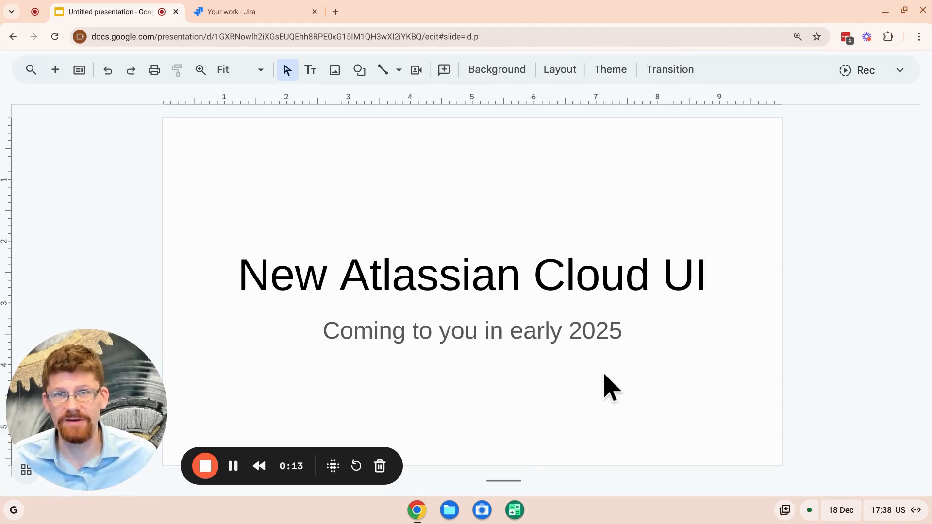
Advance the presentation from the title slide to the agenda slide.
key("Down")
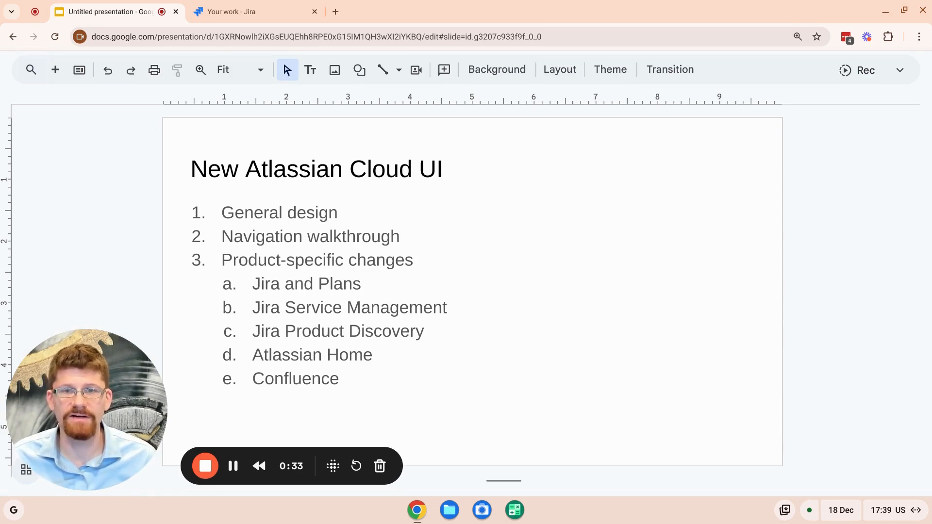
Advance the presentation to the General design slide.
key("Down")
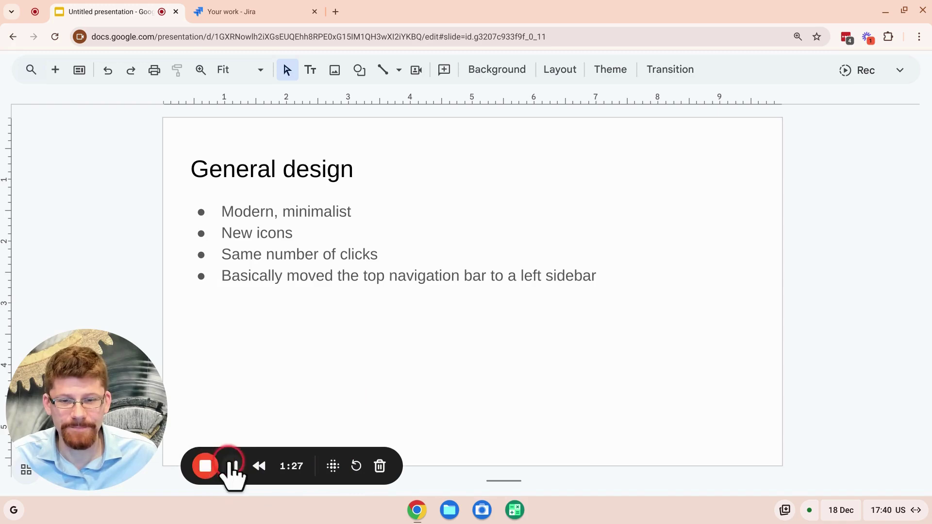
Show the Jira Your work page and toggle the navigation sidebar hidden and back.
left_click(233, 466)
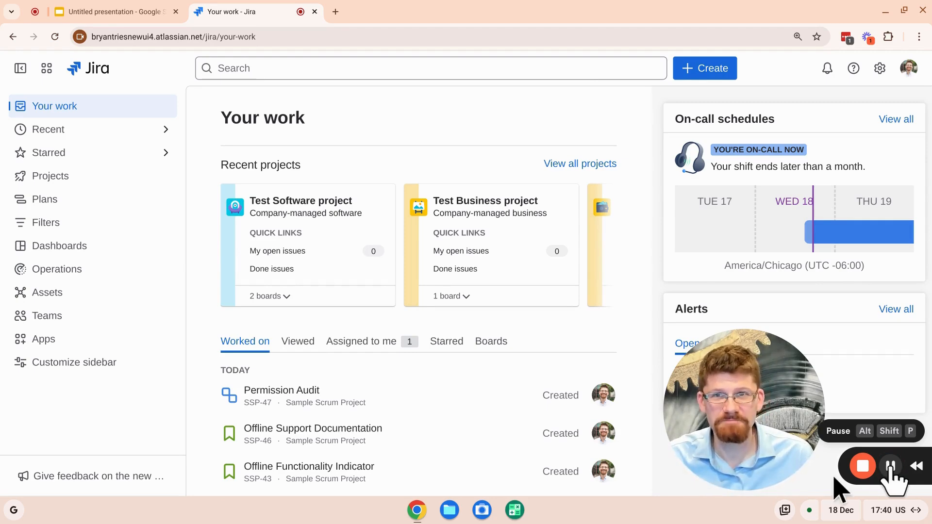
left_click(47, 106)
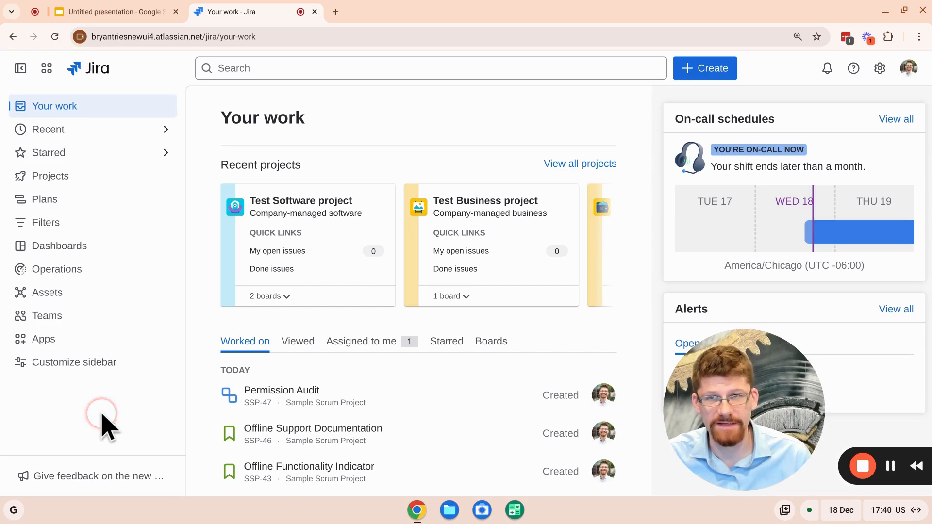
left_click(21, 70)
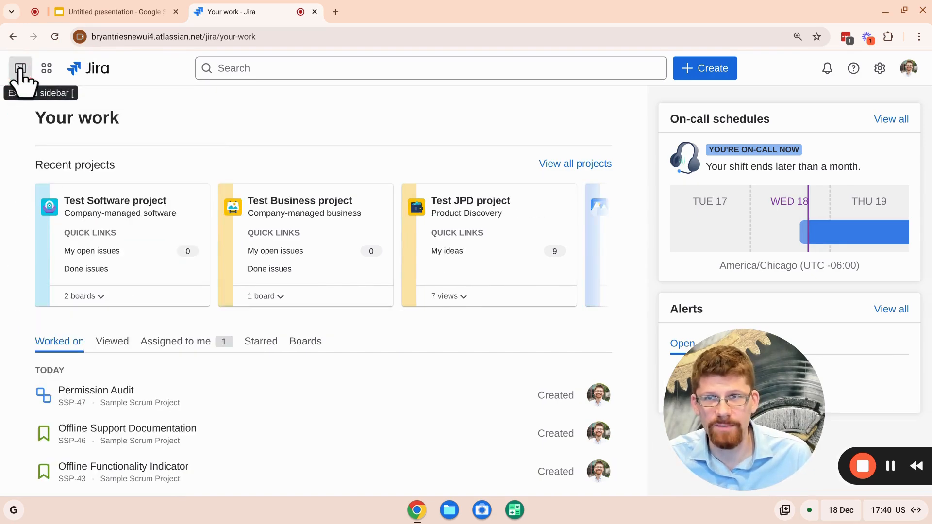
left_click(20, 69)
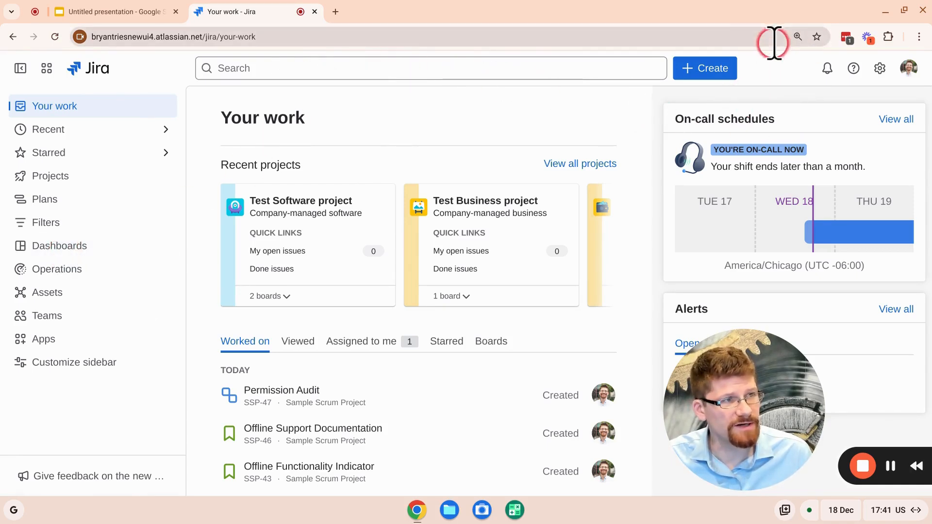
Preview Jira search with recent items, then bring up the gear settings menu.
left_click(524, 68)
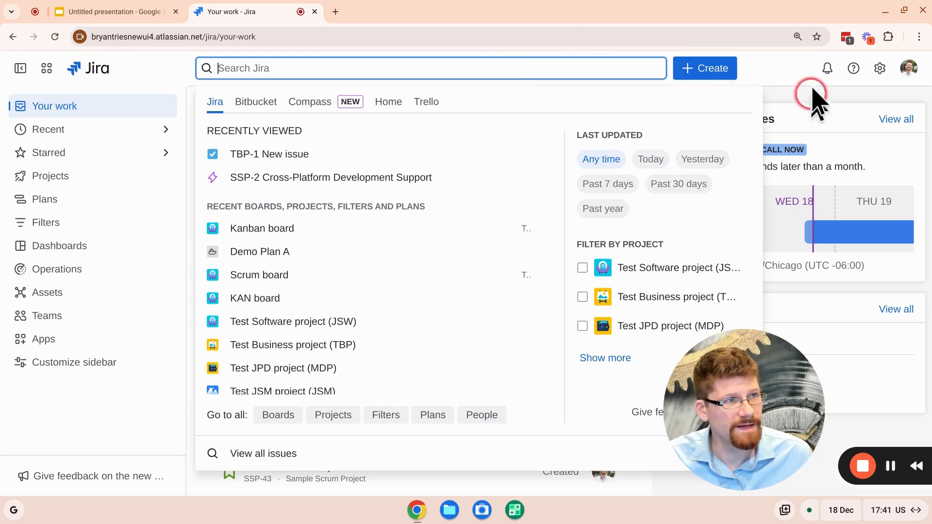
left_click(780, 76)
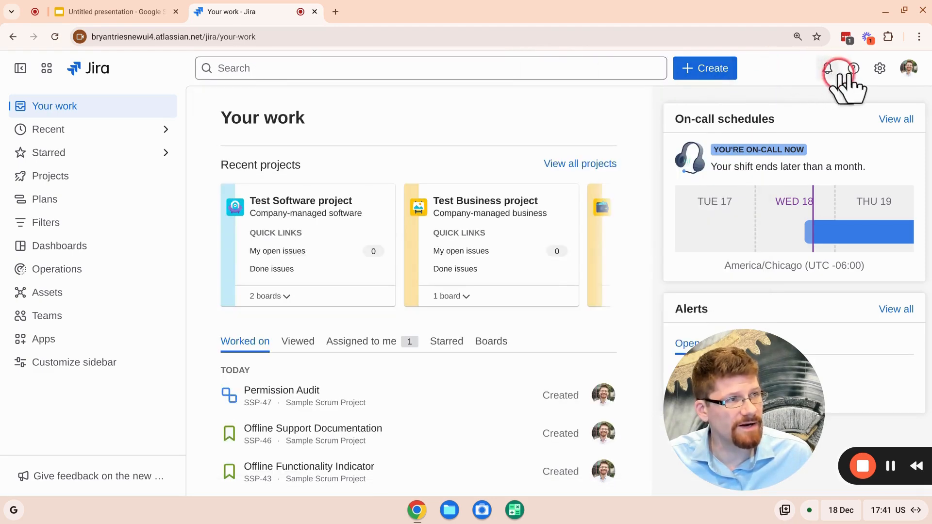
left_click(880, 68)
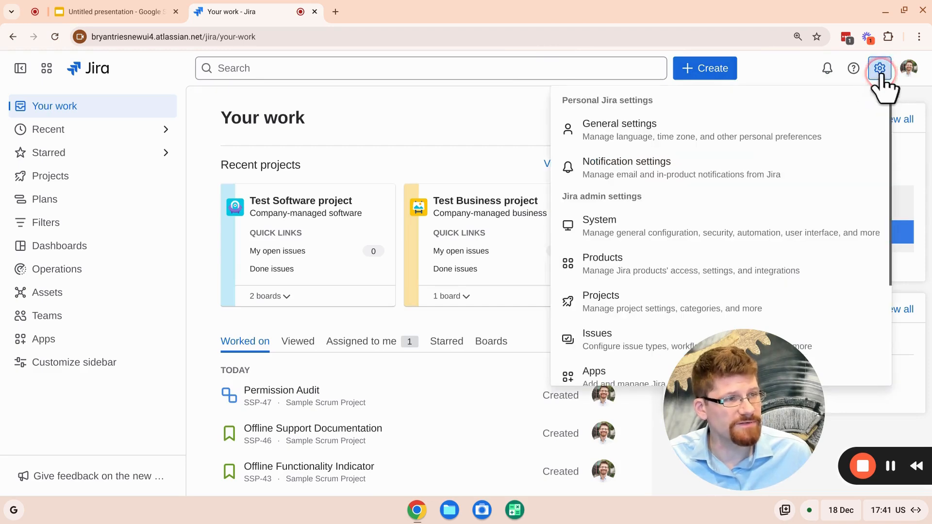
scroll(735, 227, "down", 3)
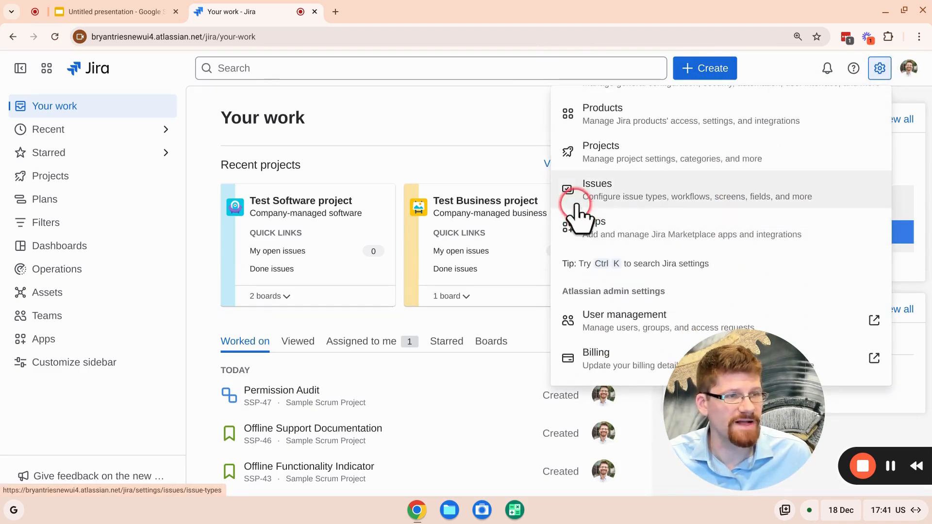
Dismiss the settings menu and browse the recently visited items flyout.
left_click(182, 64)
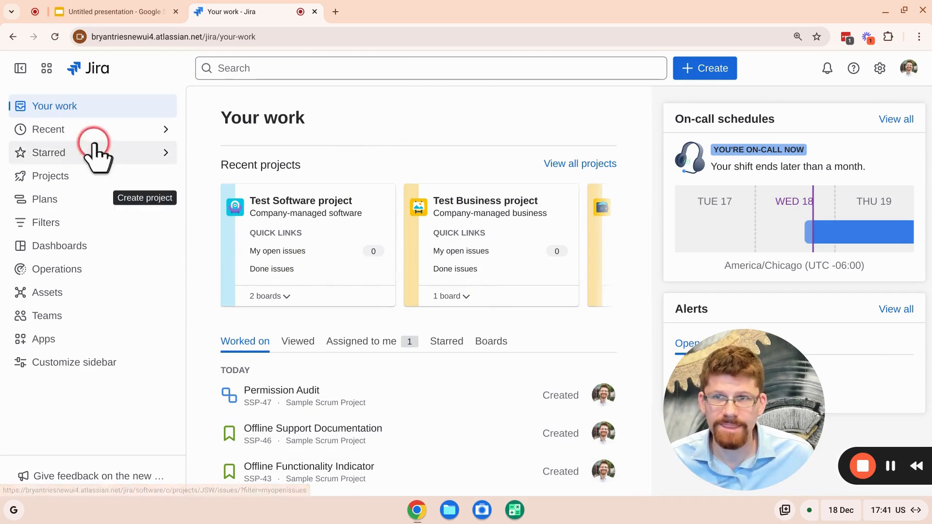
left_click(164, 131)
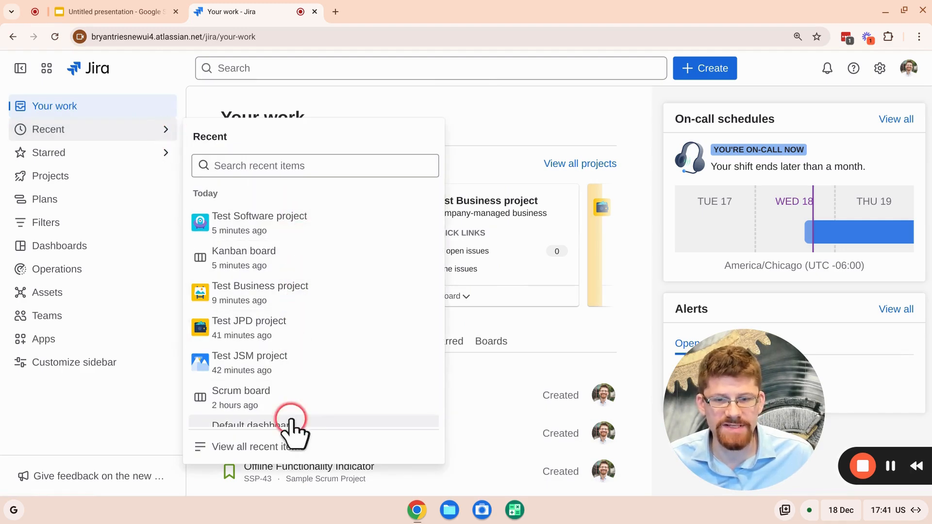
left_click(294, 166)
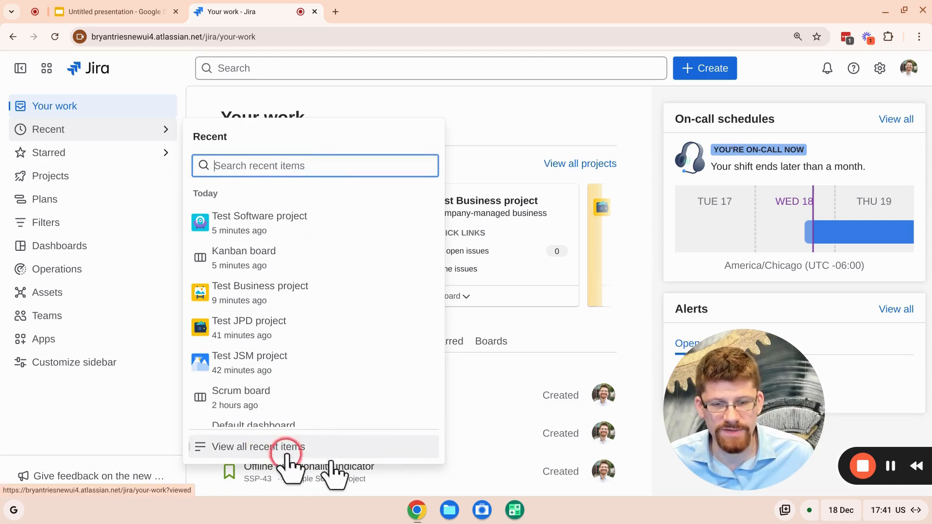
Show the starred items list filtered to Dashboards.
left_click(169, 155)
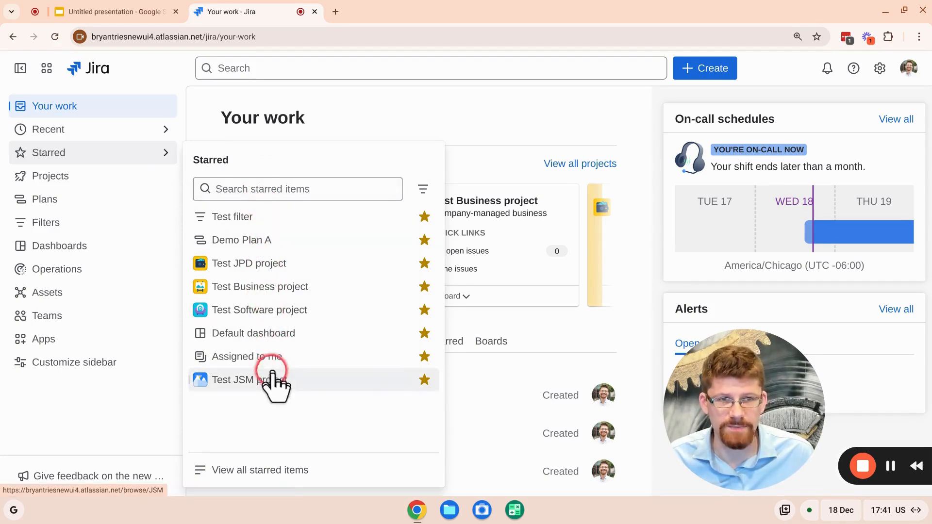
left_click(422, 190)
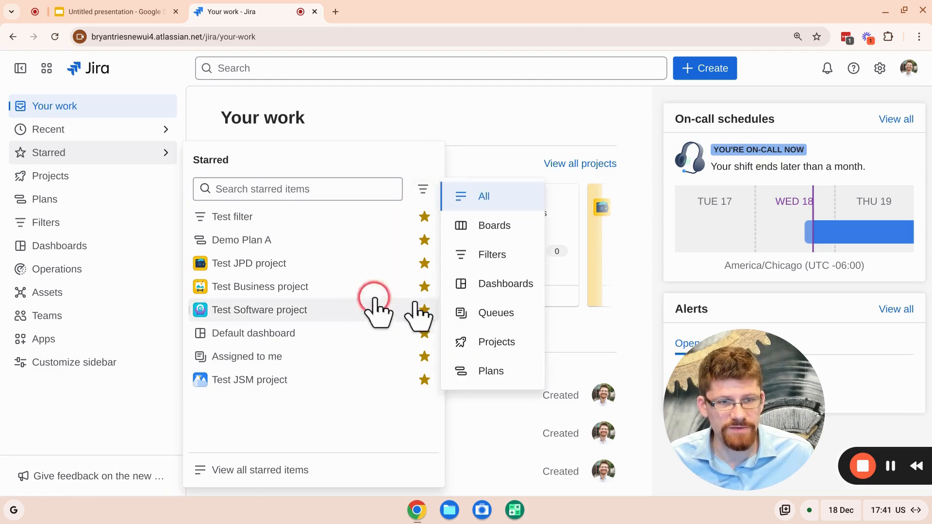
left_click(466, 283)
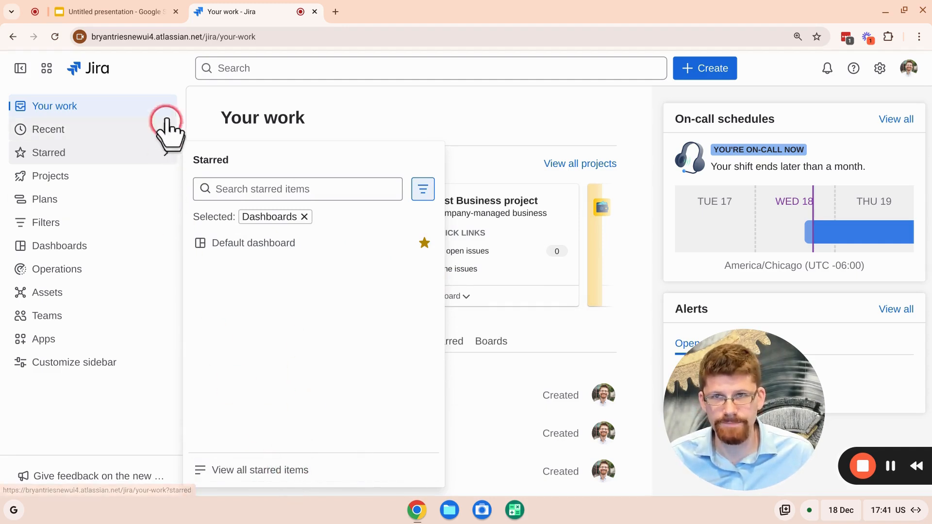
Expand the sidebar projects list and review the Projects section options menu.
left_click(30, 177)
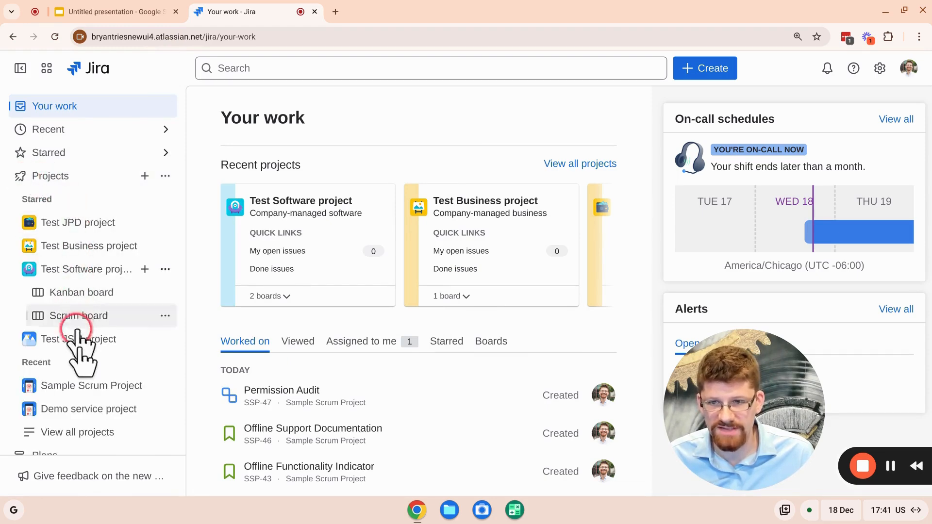
left_click(30, 269)
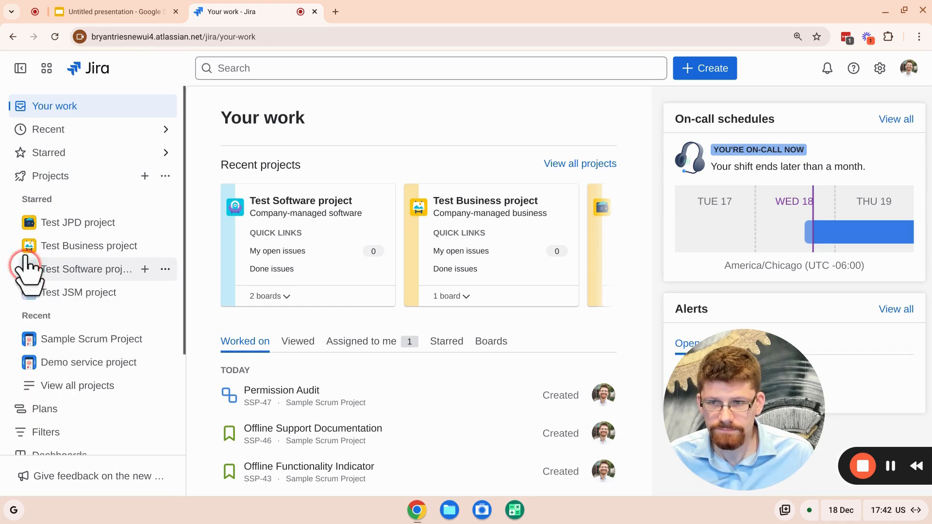
left_click(166, 178)
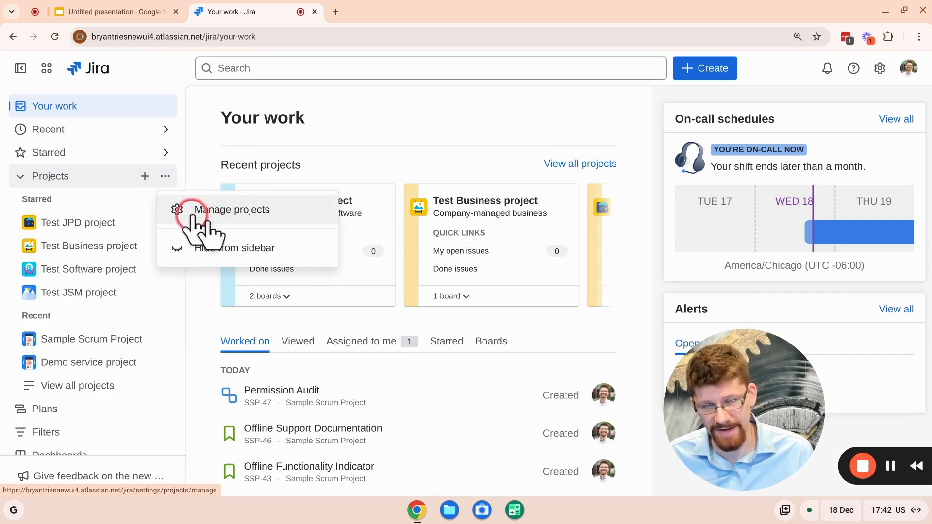
left_click(183, 183)
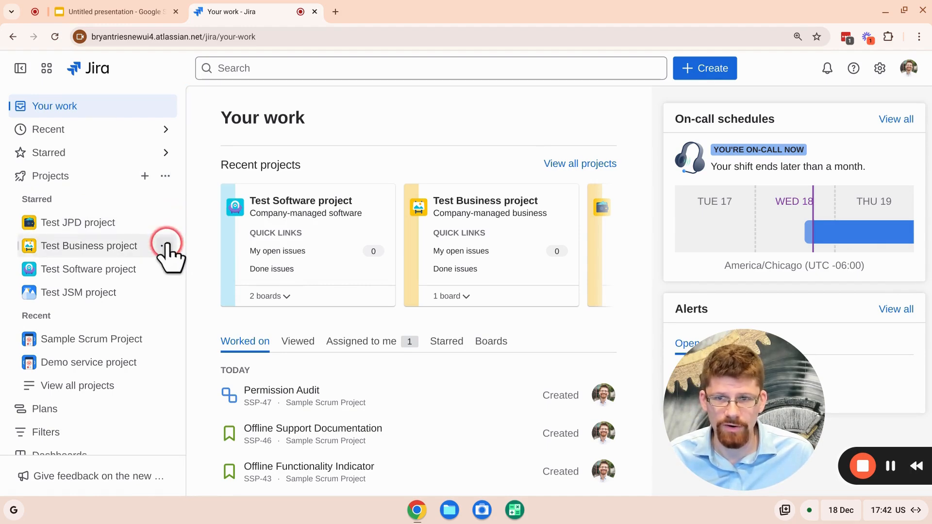
Review the Test Business project's actions menu, then continue down the sidebar toward Plans.
left_click(166, 246)
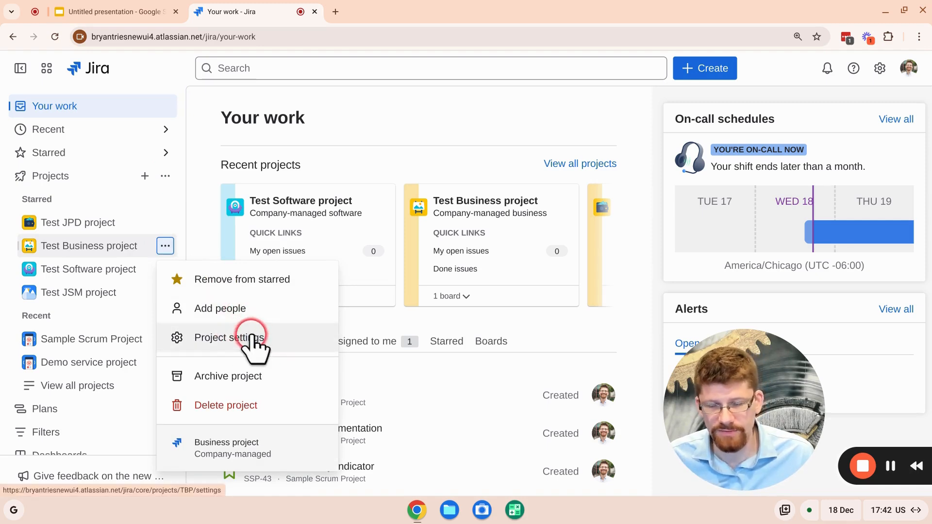
left_click(193, 219)
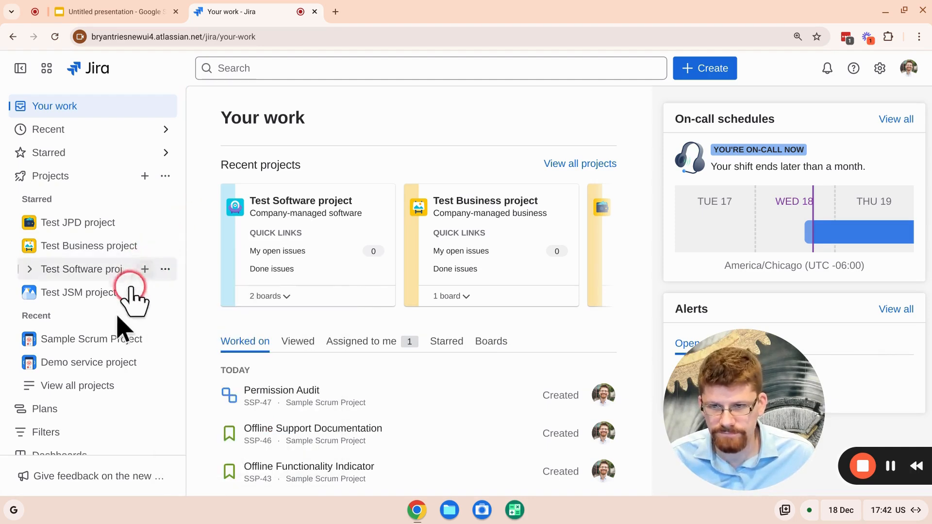
left_click(67, 223)
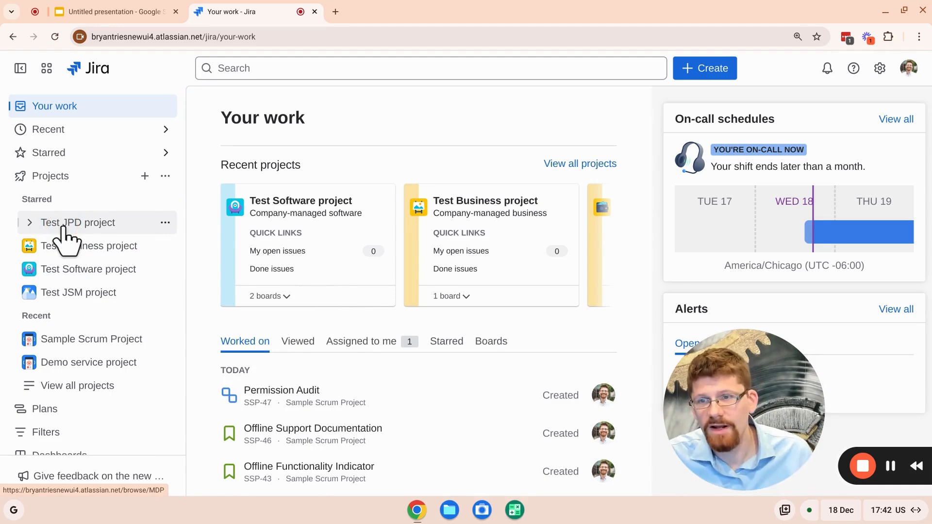
left_click(53, 295)
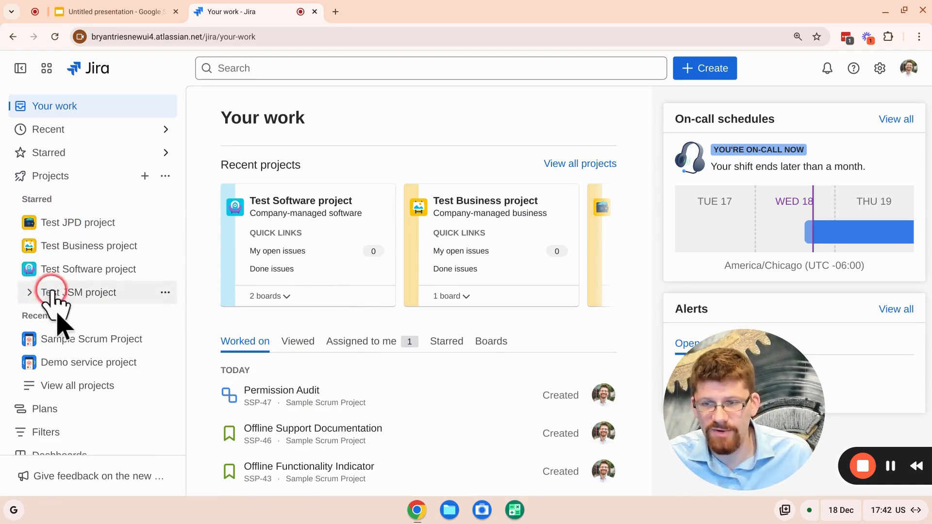
left_click(66, 337)
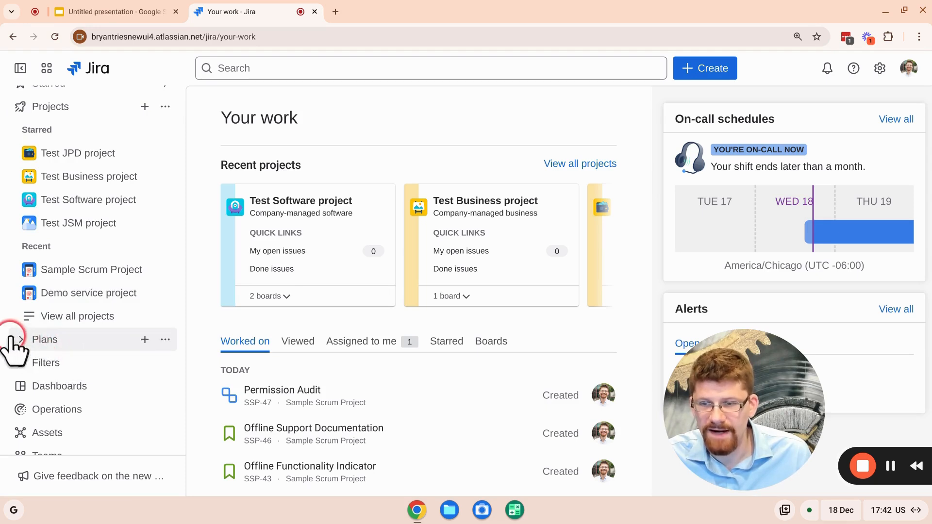
Expand Plans and Filters and run the issue search for issues created in the last 30 days.
left_click(28, 340)
scroll(29, 351, "down", 3)
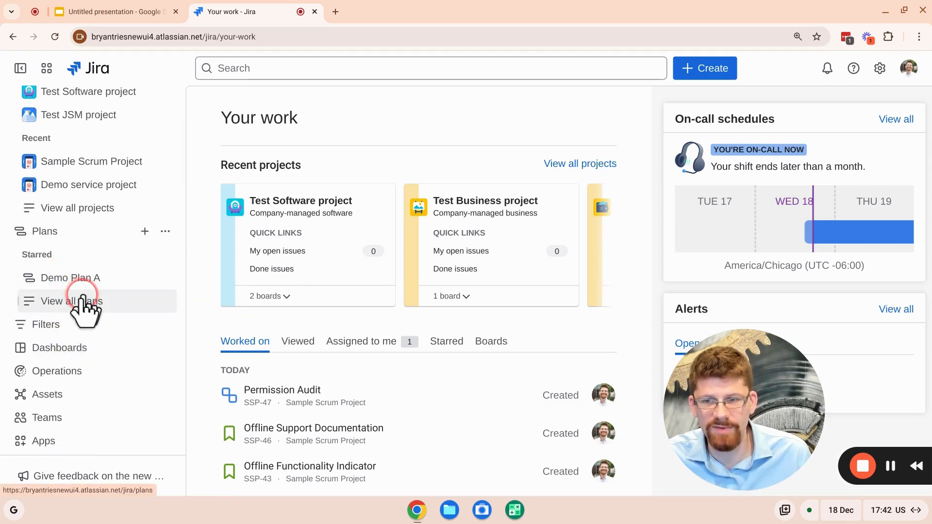
left_click(22, 324)
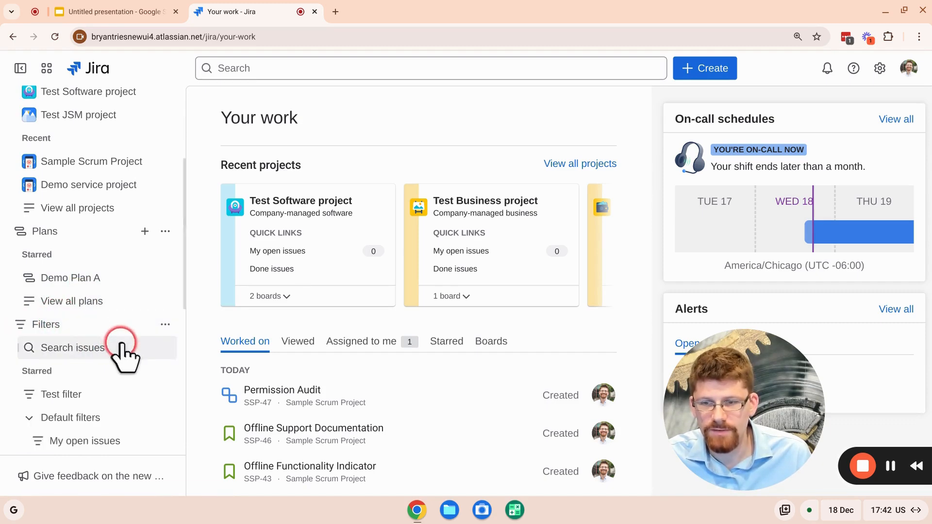
scroll(80, 348, "down", 2)
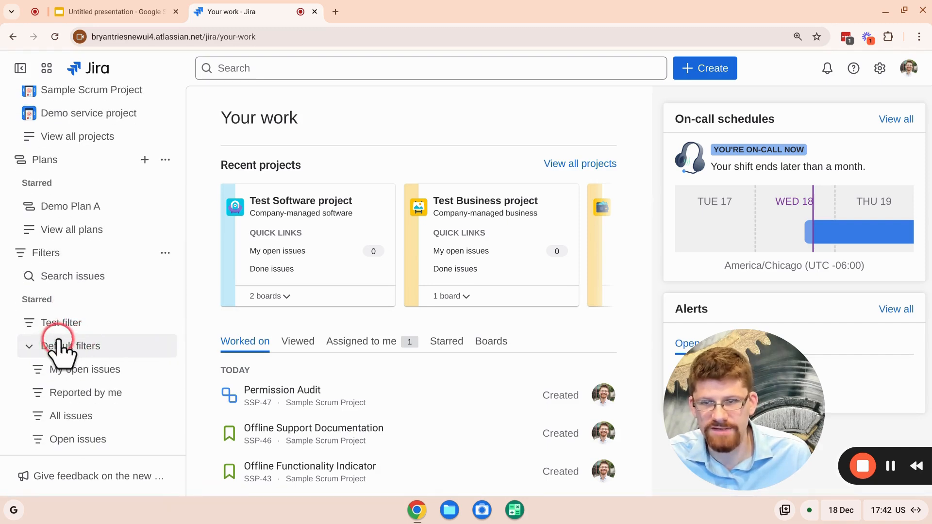
left_click(72, 276)
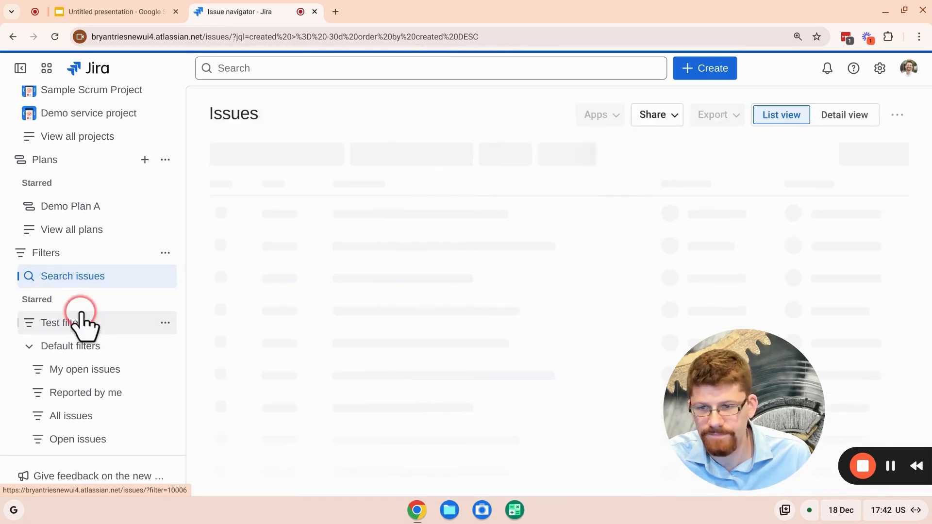
scroll(80, 320, "down", 3)
scroll(84, 322, "down", 2)
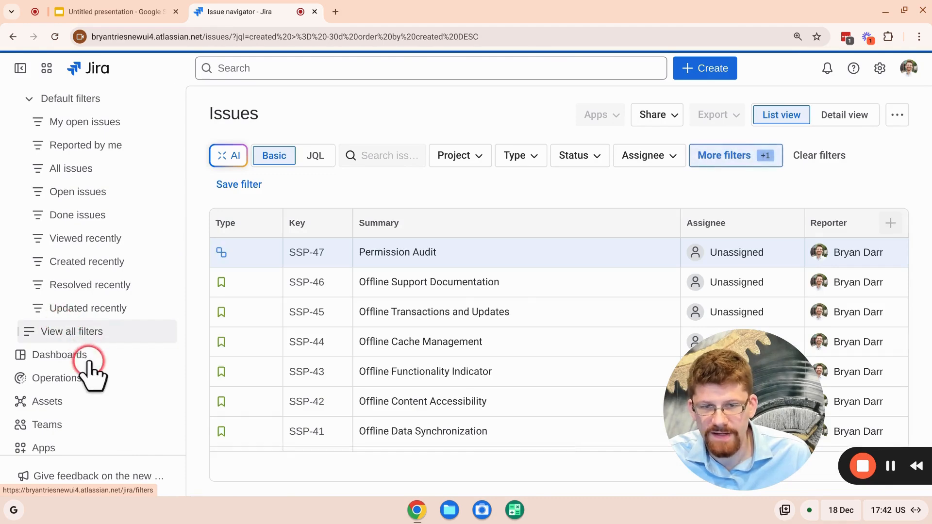
Reveal the Dashboards section and the list of installed ScriptRunner apps in the sidebar.
left_click(37, 355)
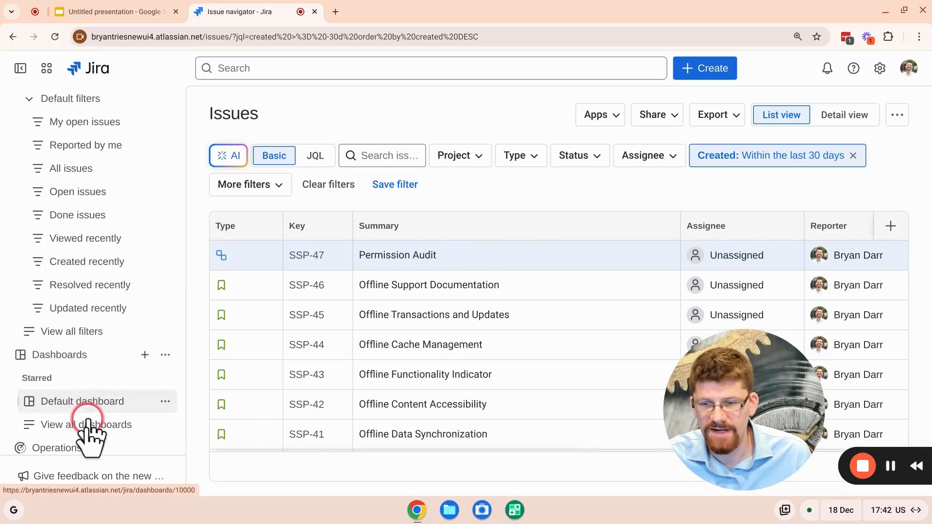
scroll(91, 437, "down", 3)
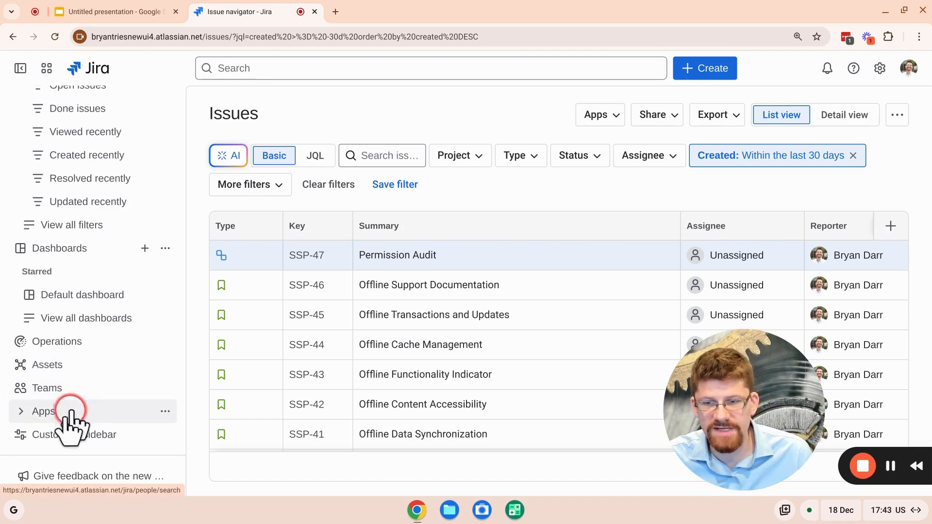
left_click(43, 412)
scroll(40, 408, "down", 3)
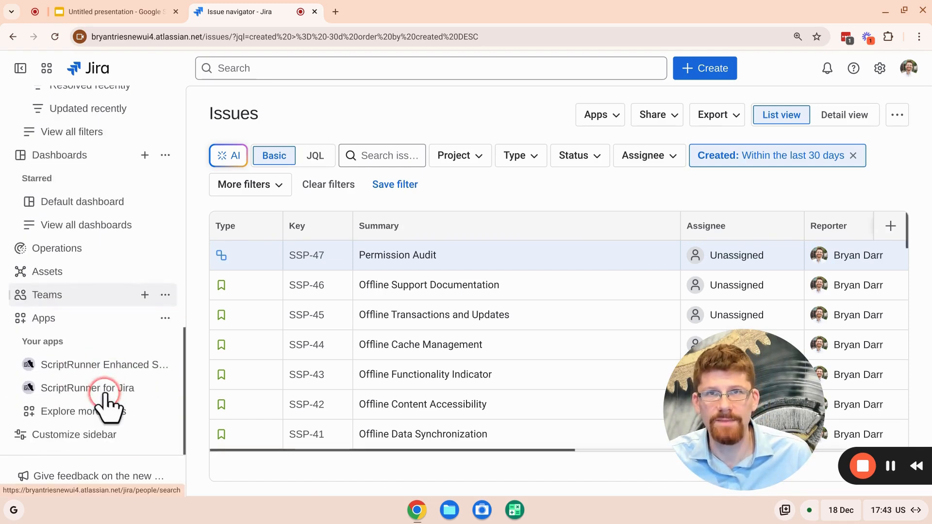
left_click(127, 419)
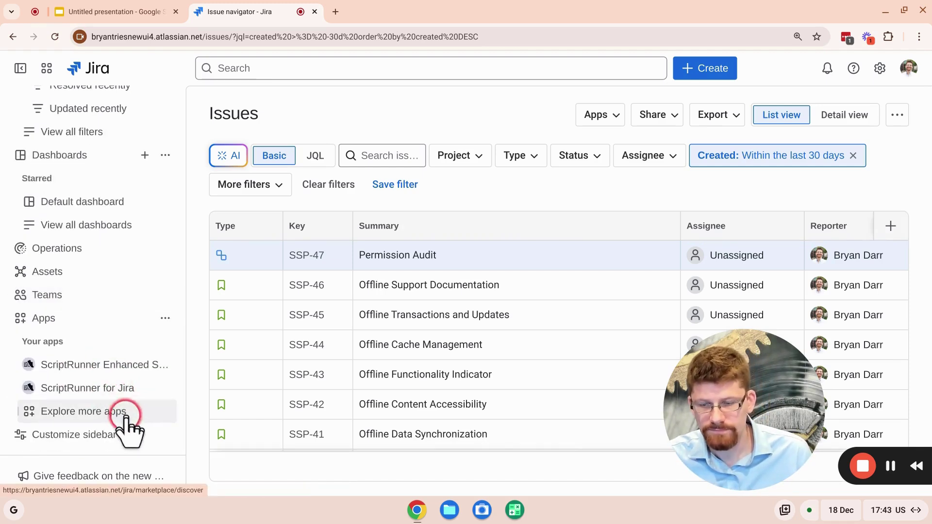
left_click(102, 437)
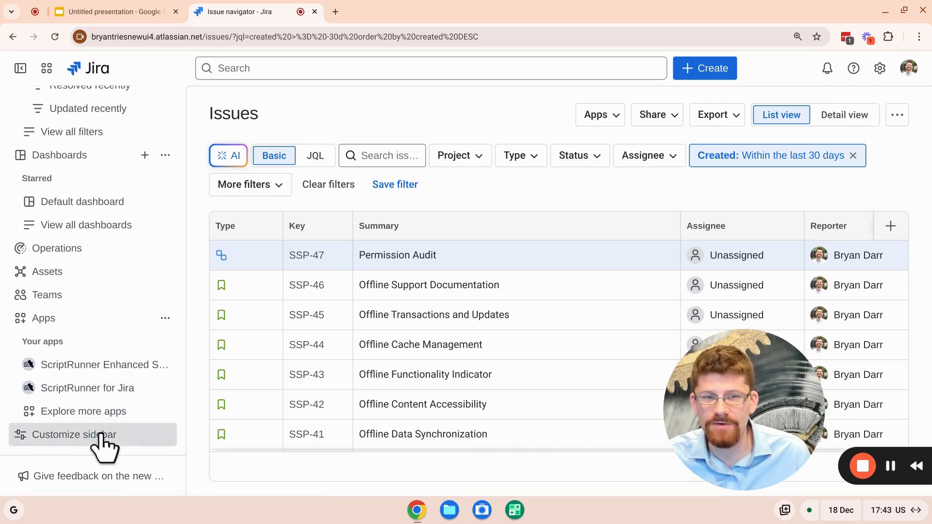
Drag Apps, Assets, Teams and Operations below the Hide from sidebar divider and save the layout.
left_click(102, 437)
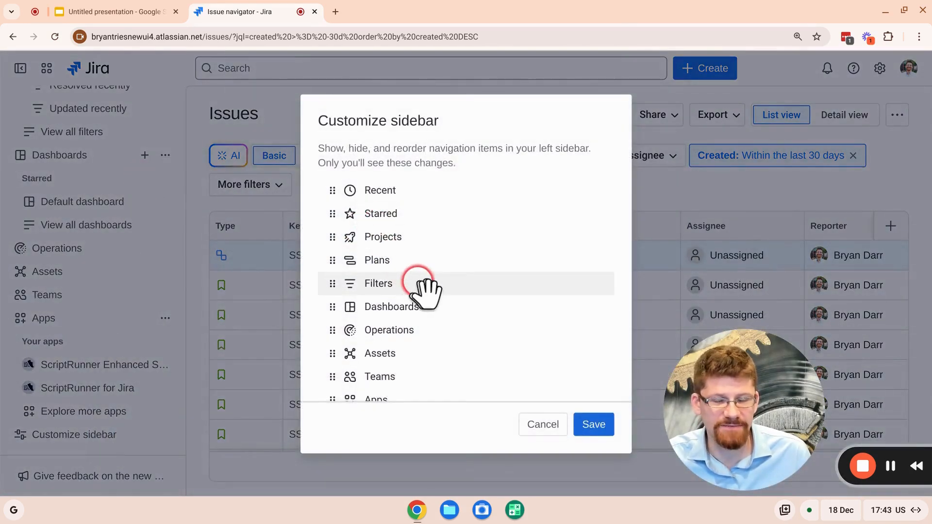
scroll(427, 288, "down", 1)
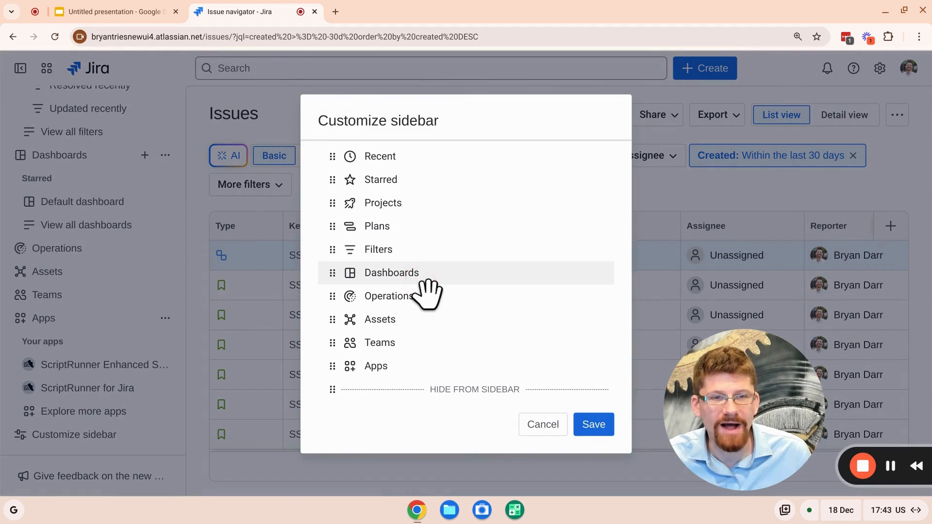
left_click(387, 367)
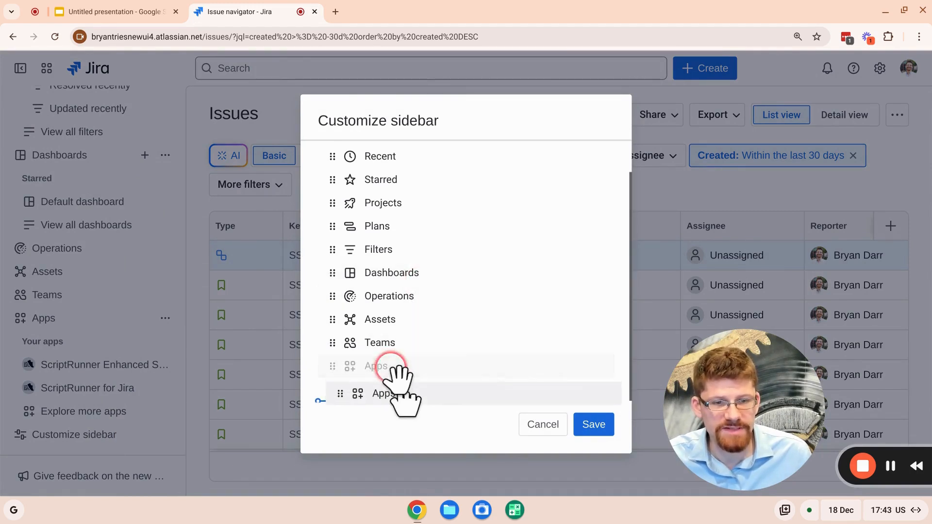
left_click_drag(386, 366, 386, 399)
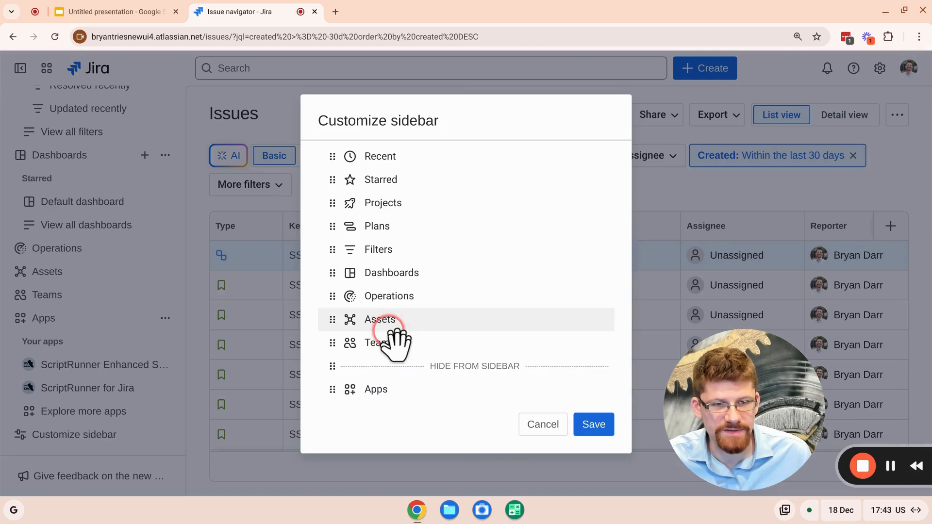
left_click_drag(380, 319, 390, 382)
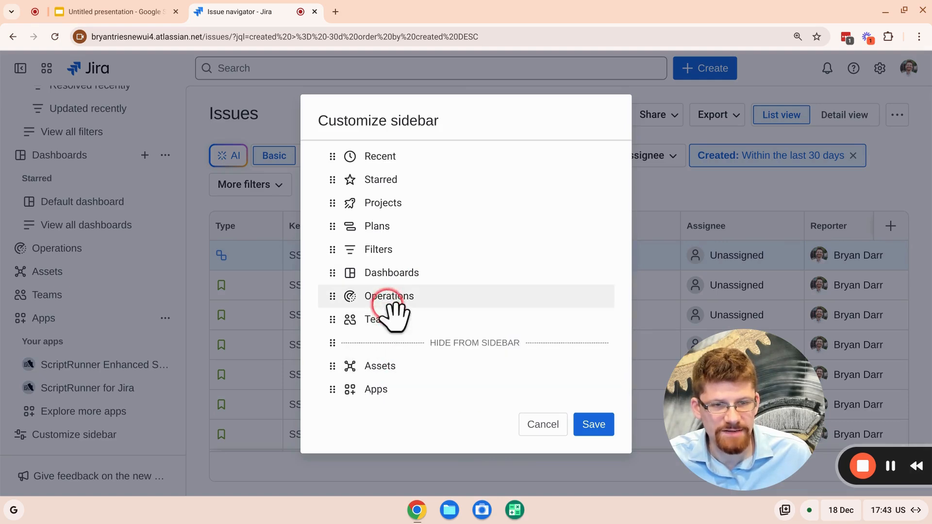
left_click_drag(385, 319, 396, 384)
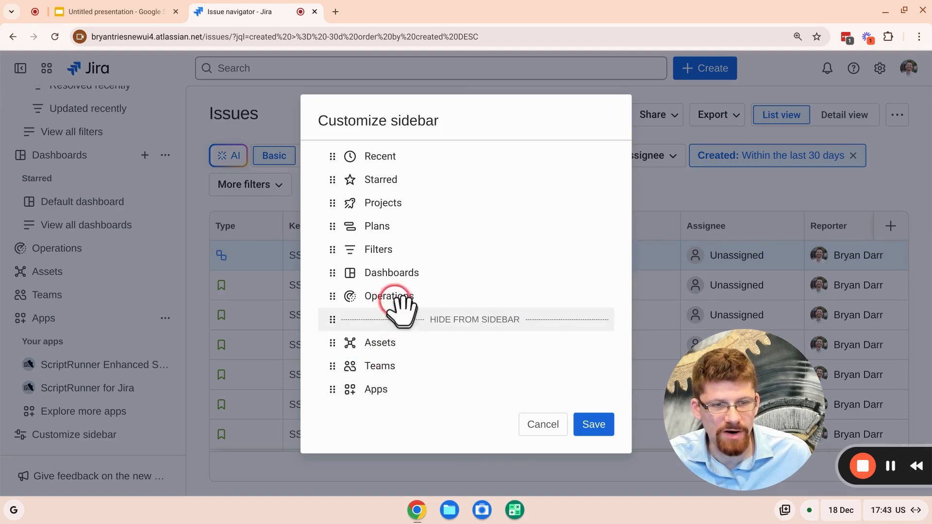
left_click_drag(389, 295, 403, 349)
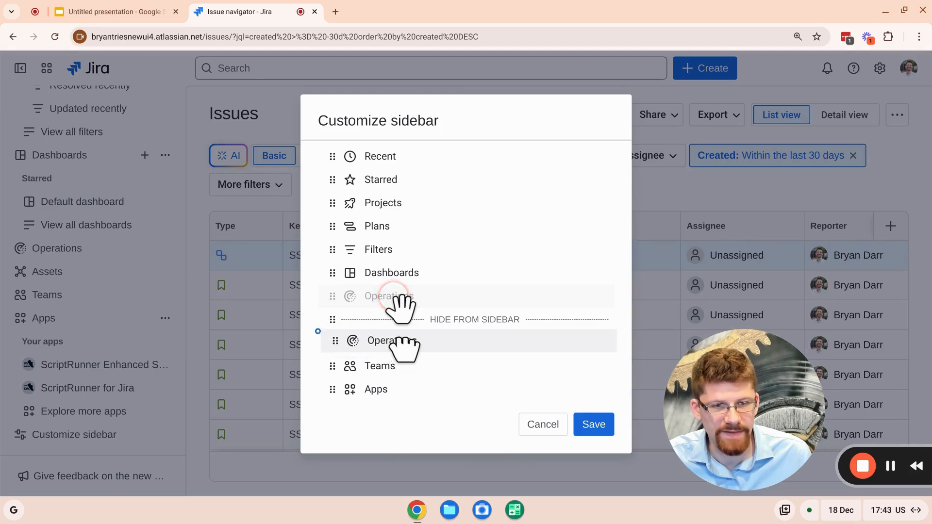
left_click(593, 425)
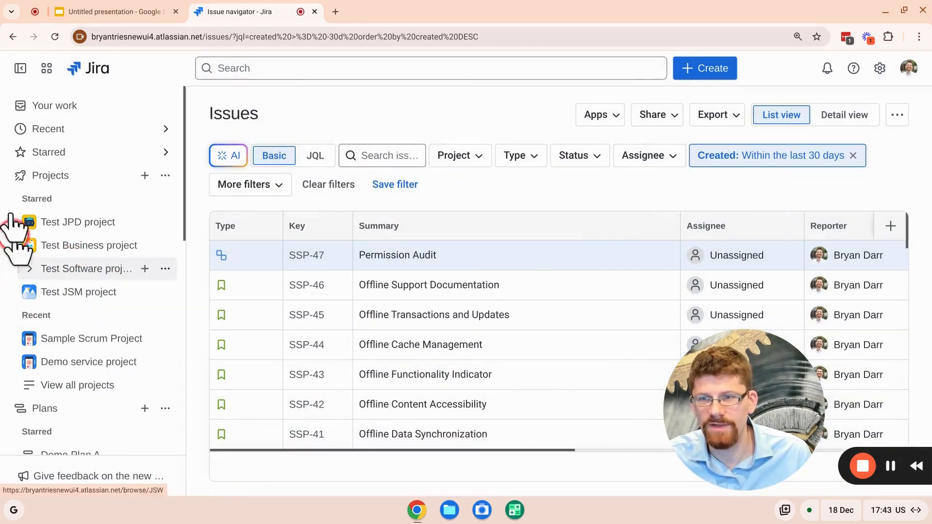
Collapse Projects, Plans, Filters and Dashboards, then expand Projects again to list starred and recent projects.
left_click(23, 177)
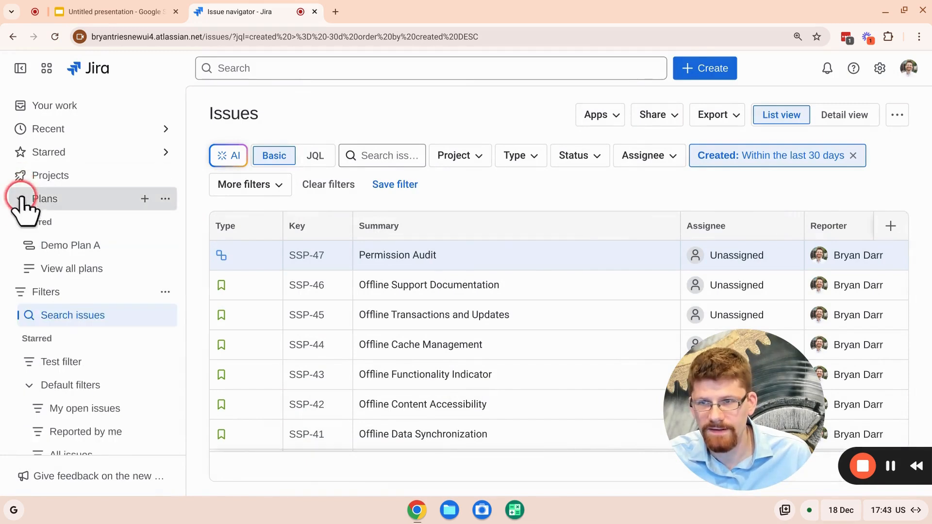
left_click(22, 198)
left_click(22, 222)
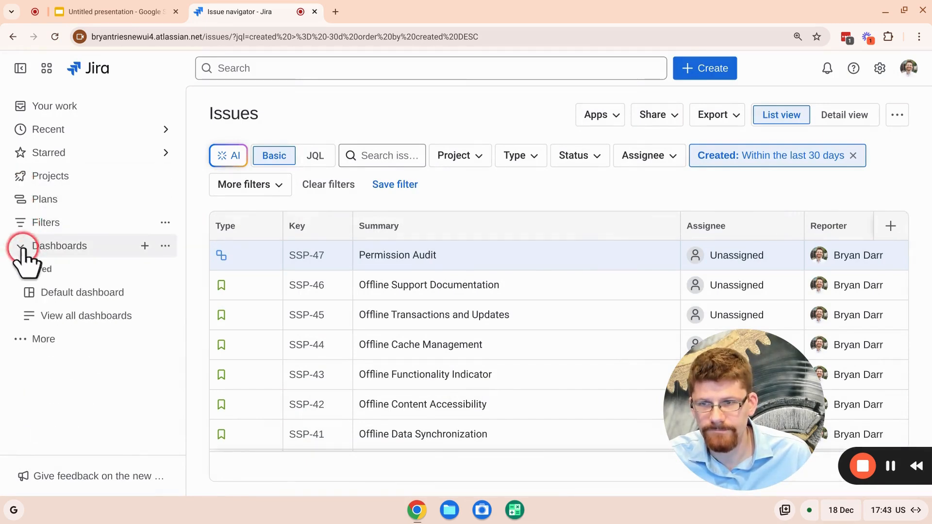
left_click(21, 245)
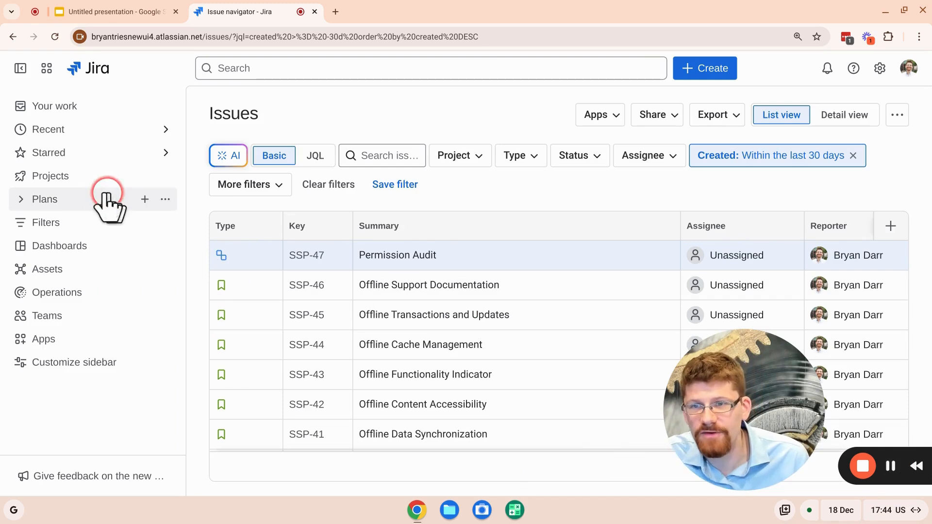
mouse_move(88, 175)
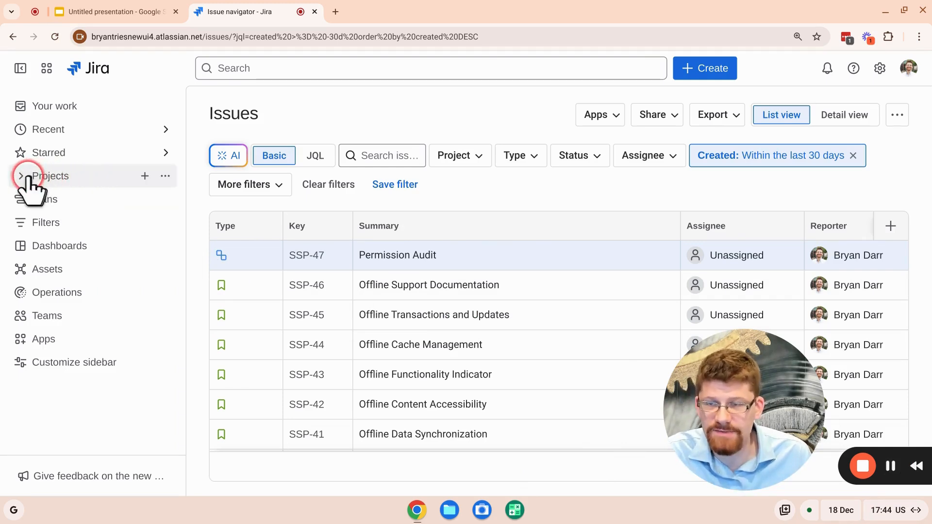
left_click(25, 176)
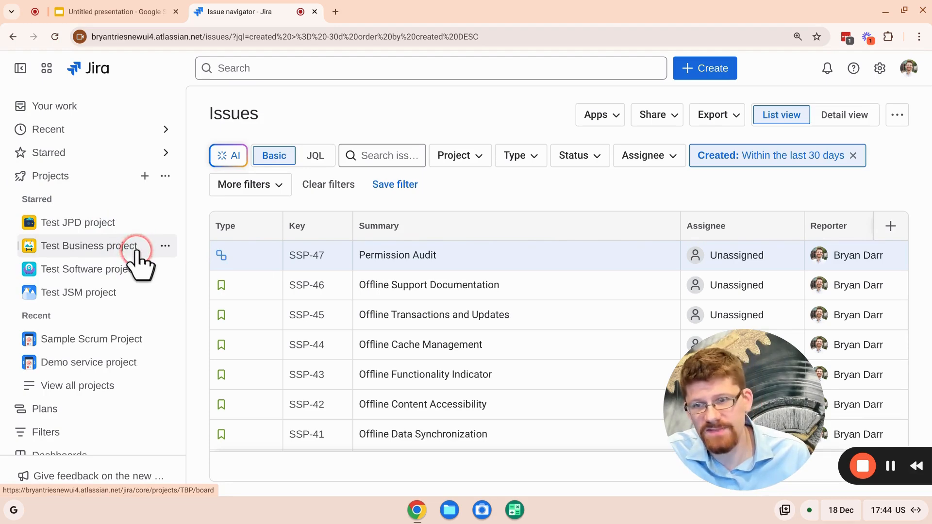
mouse_move(87, 269)
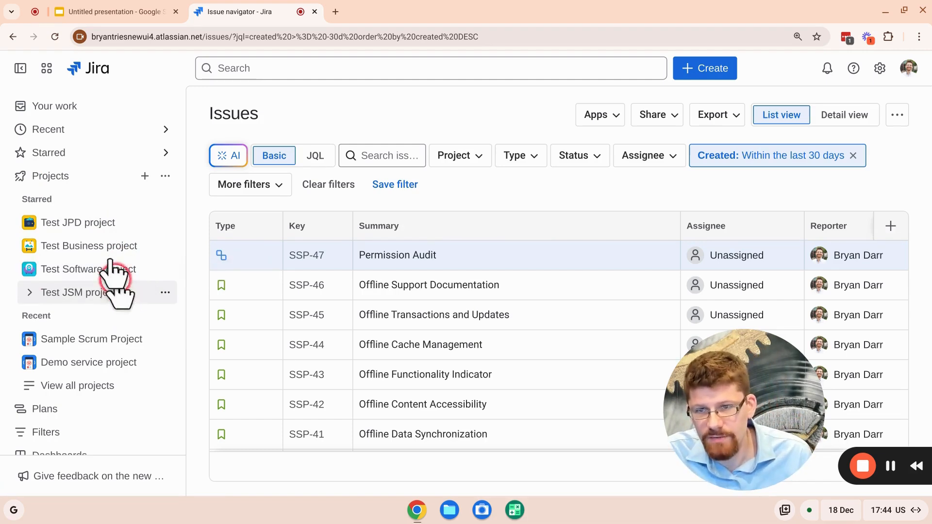
Open the Test Business project board, check the Calendar tab options, and expand Test Software project's boards.
left_click(99, 248)
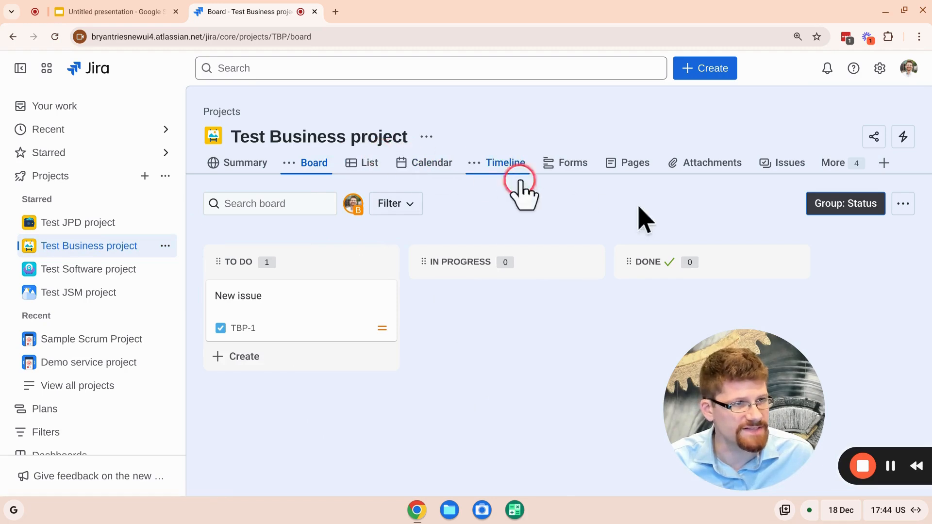
mouse_move(496, 163)
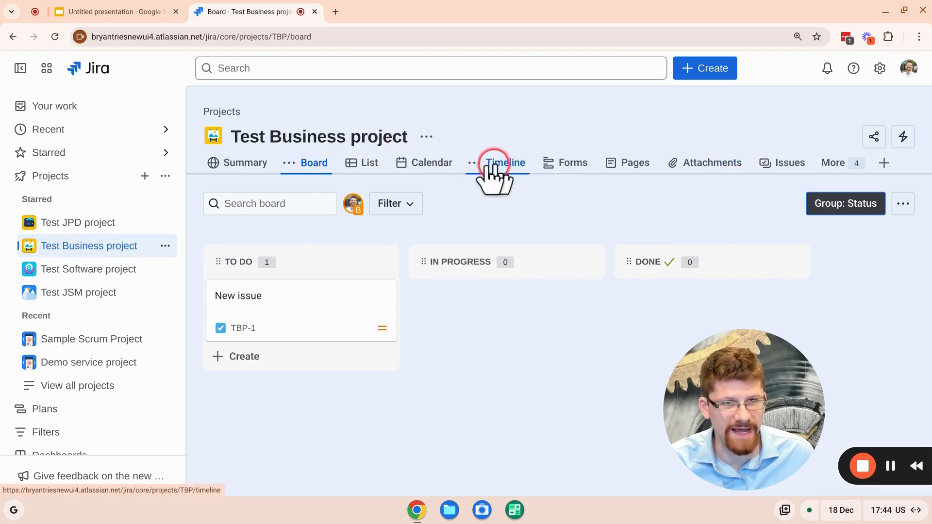
left_click(401, 163)
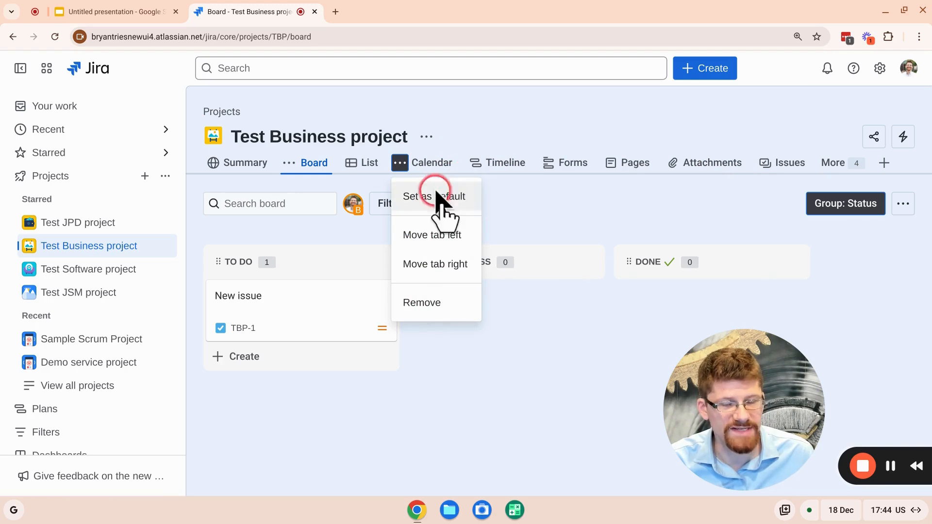
left_click(485, 102)
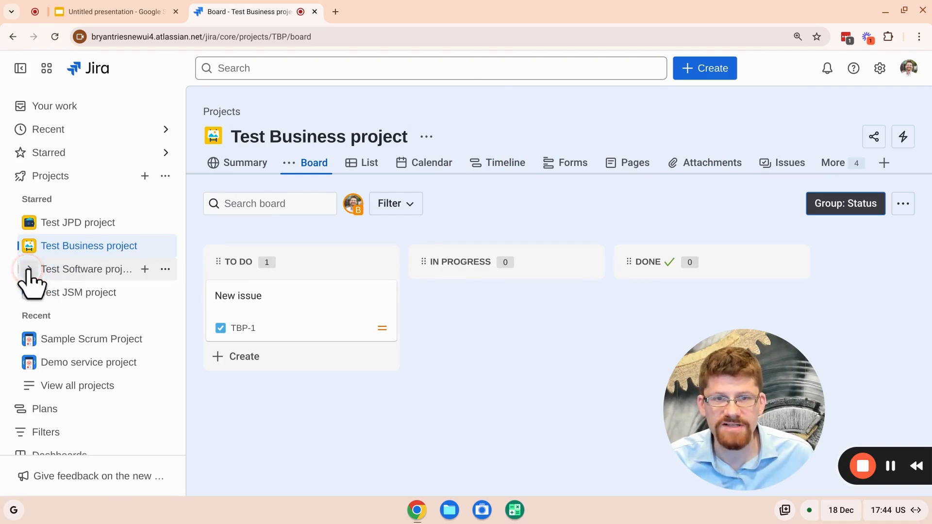
left_click(29, 270)
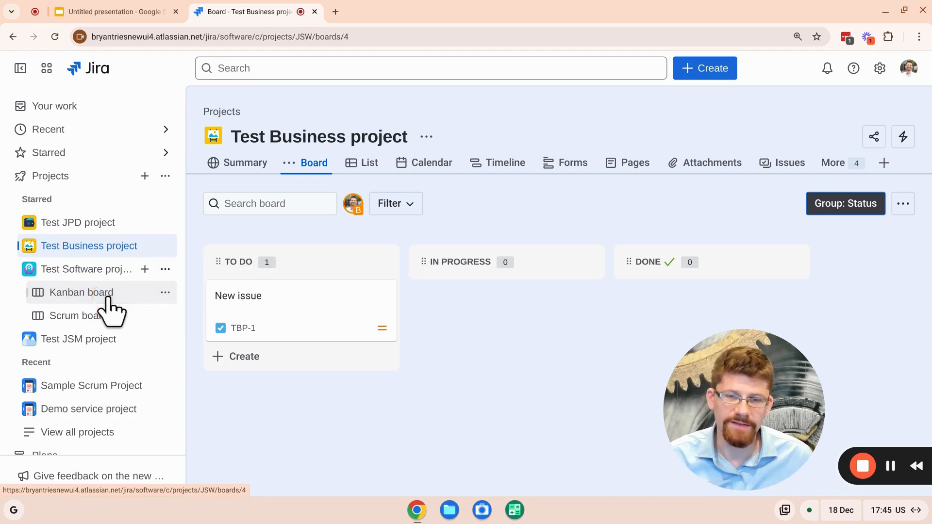
Open the Test Software project's Kanban board with Backlog through Done columns.
left_click(82, 292)
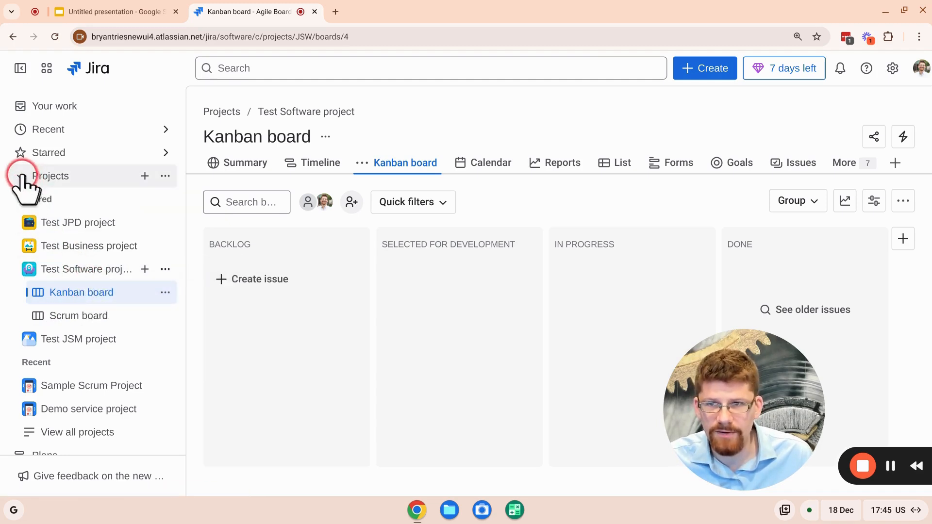
Switch the sidebar from Projects to Plans and open Demo Plan A's timeline.
left_click(25, 178)
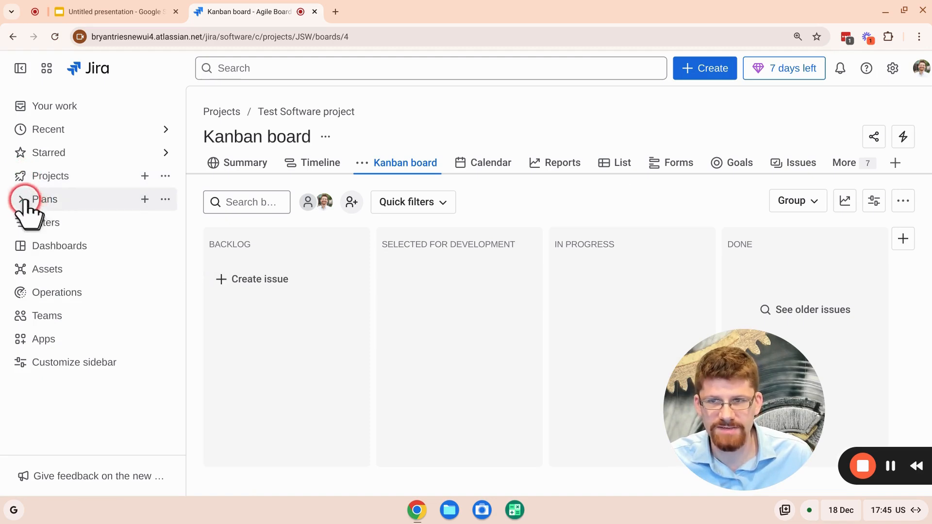
left_click(24, 200)
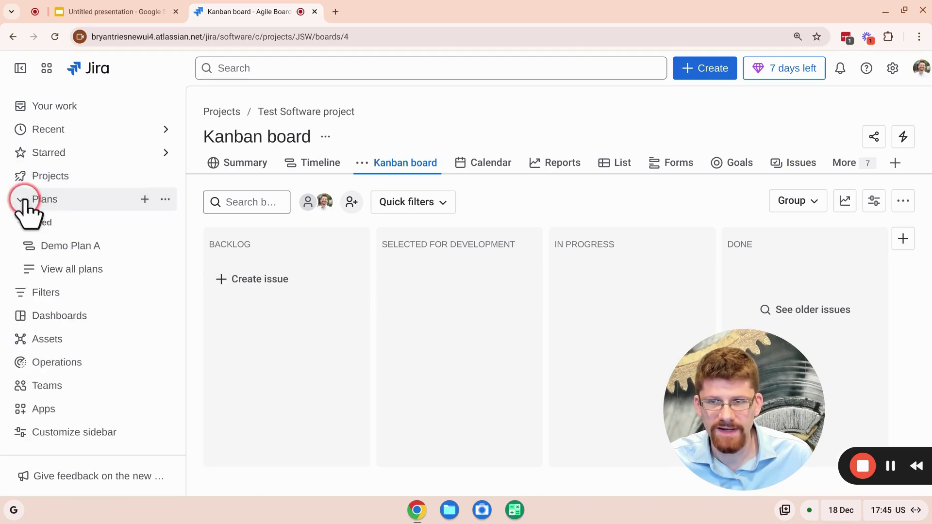
left_click(73, 246)
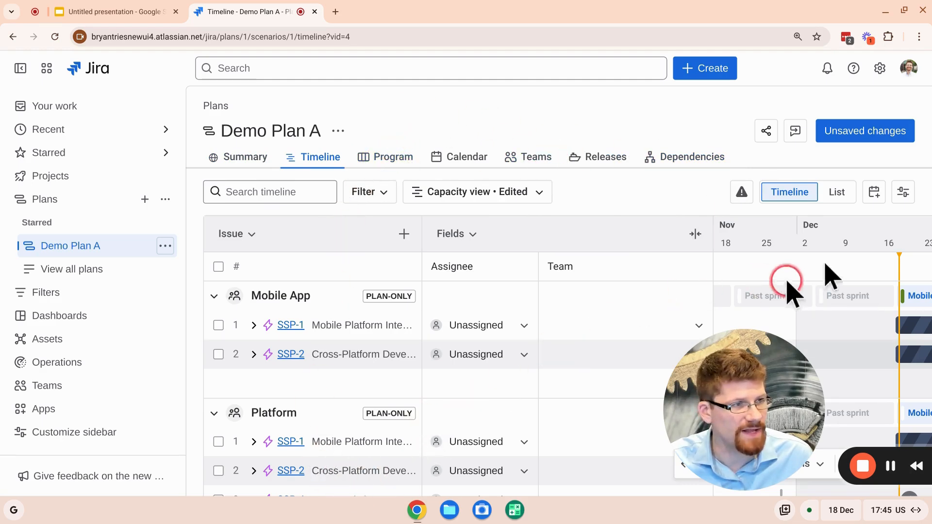
View Demo Plan A's Program board, then its December 2024 calendar, and collapse Plans.
left_click(393, 156)
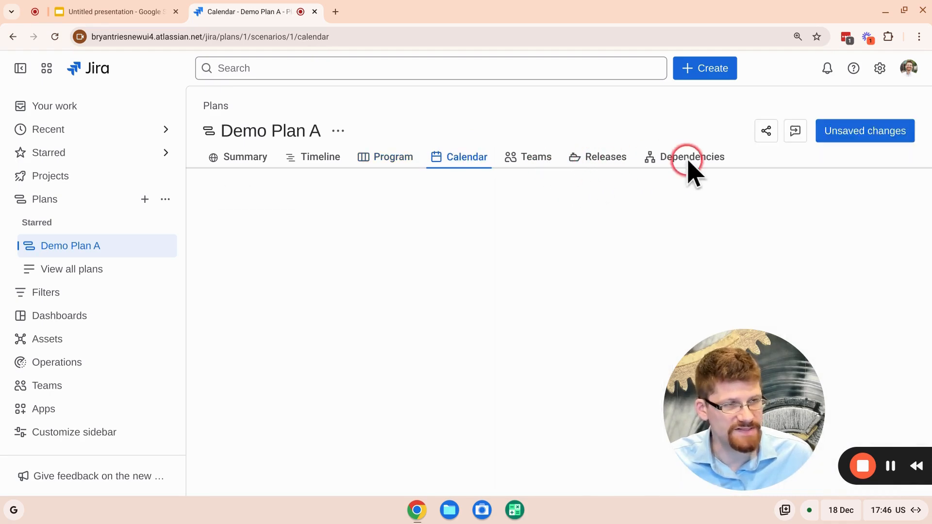
left_click(692, 156)
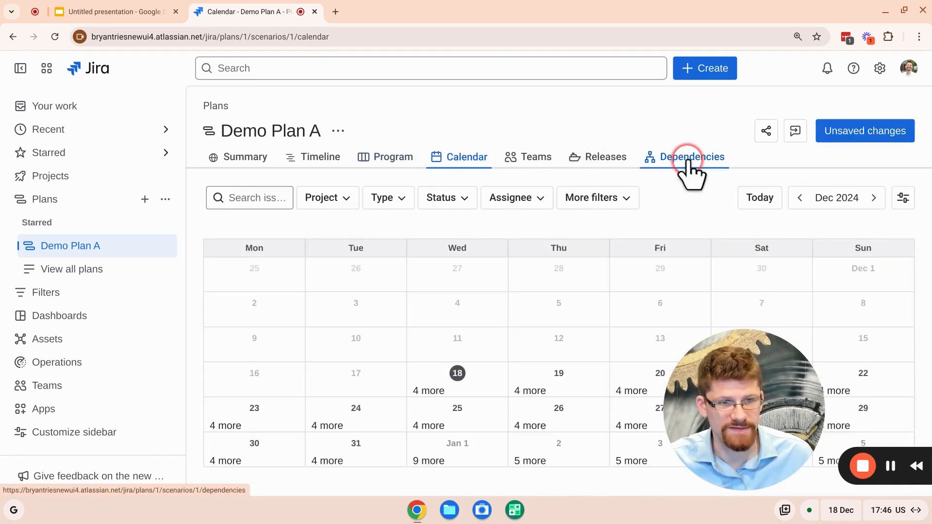
left_click(22, 199)
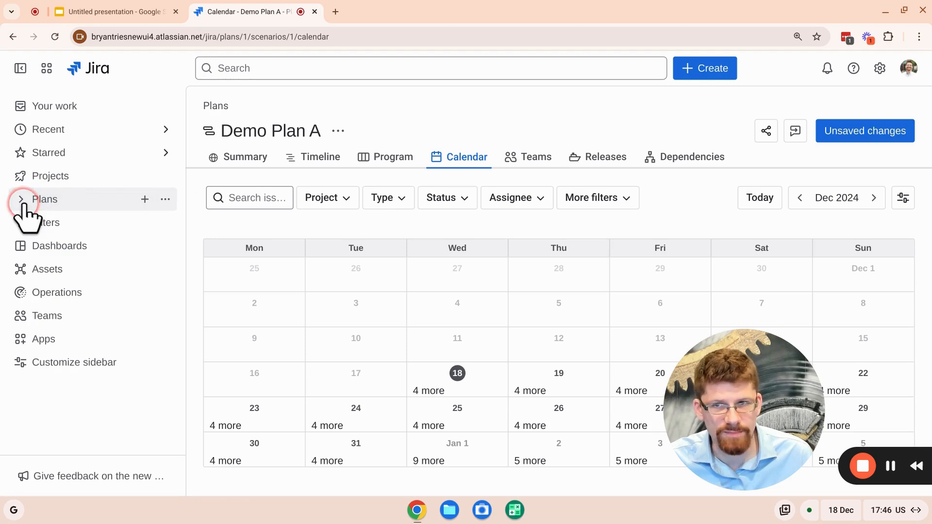
Expand the Test JSM project and its Queues in the sidebar, hiding Test Software's boards.
left_click(23, 177)
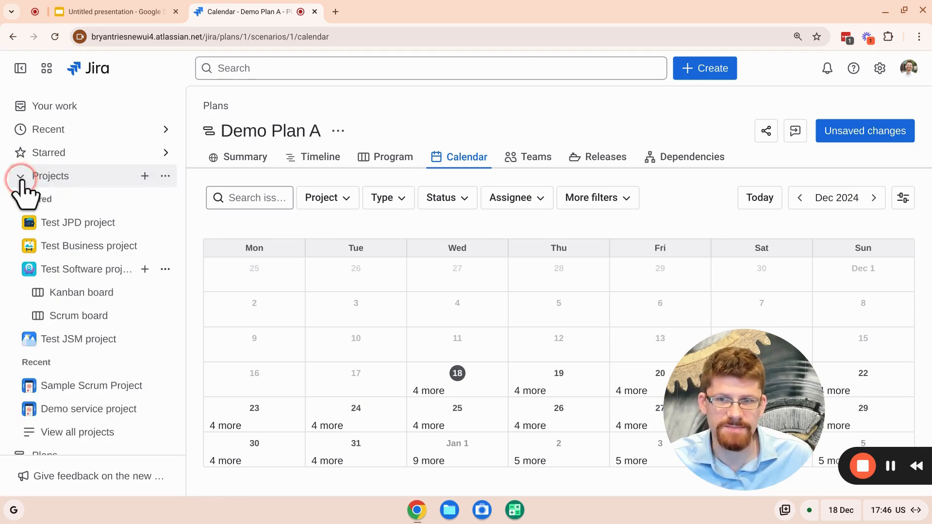
left_click(29, 270)
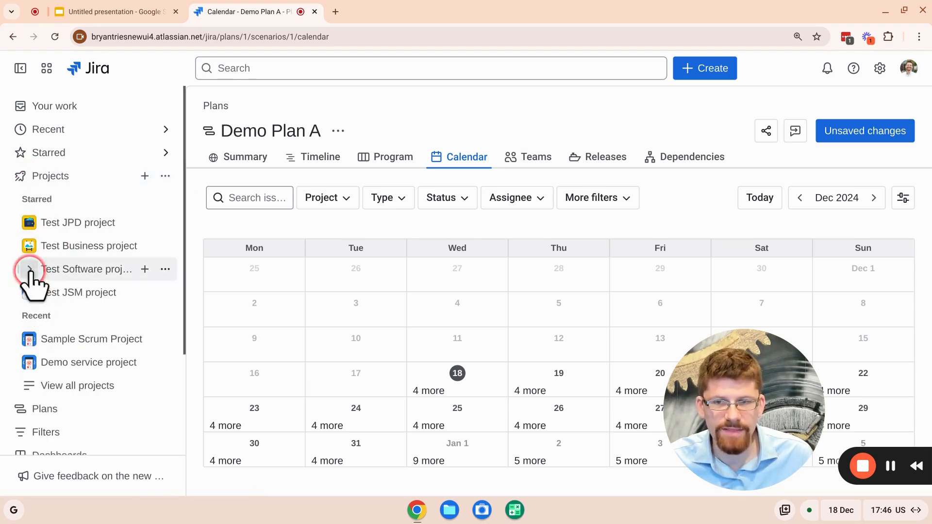
left_click(31, 292)
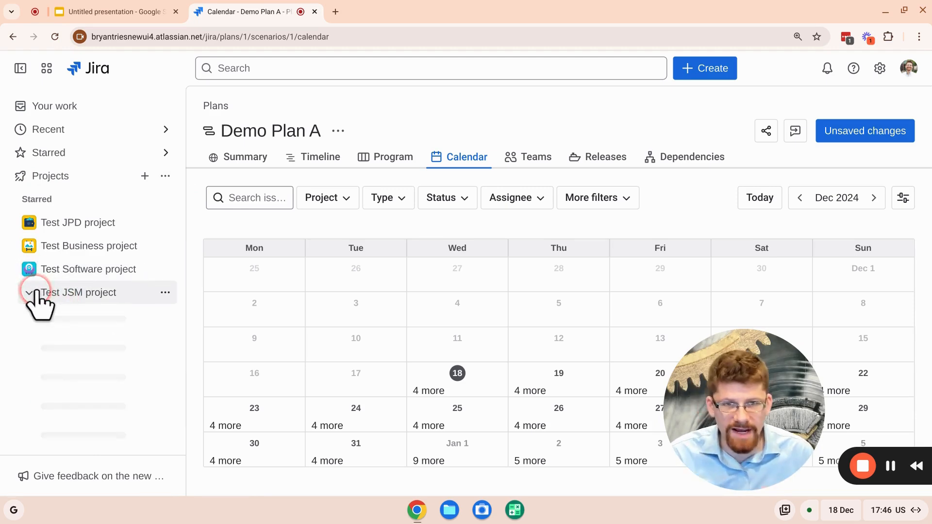
scroll(40, 298, "down", 1)
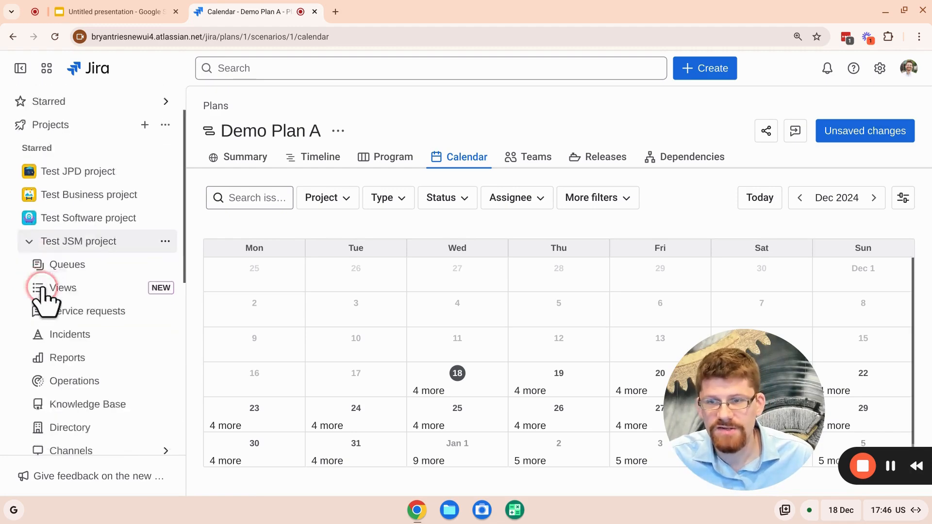
scroll(54, 292, "down", 2)
scroll(44, 276, "down", 1)
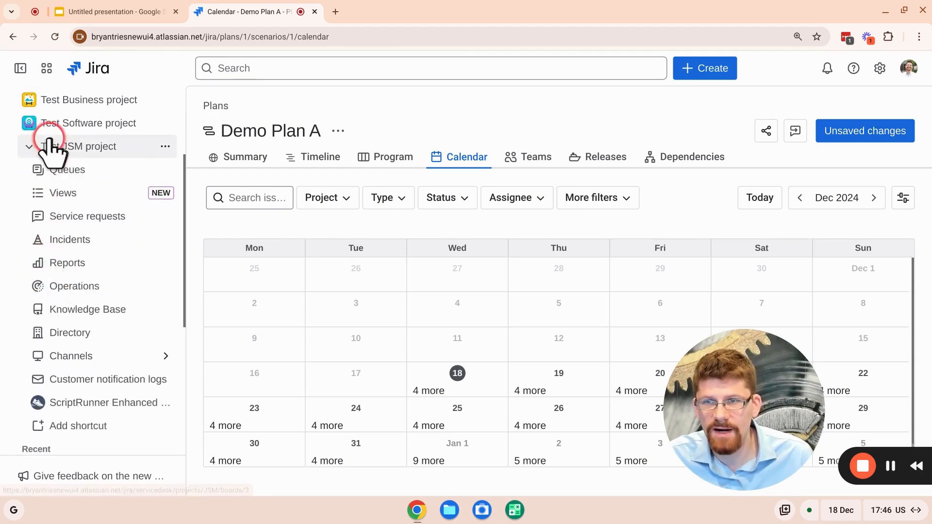
left_click(38, 169)
From the Default group's full queue list, open the empty Assigned to me queue.
left_click(47, 240)
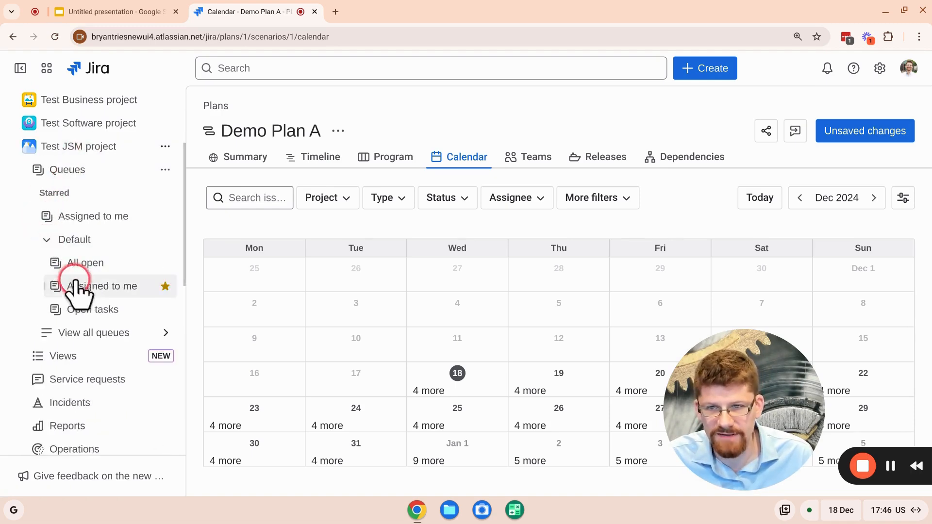
left_click(148, 333)
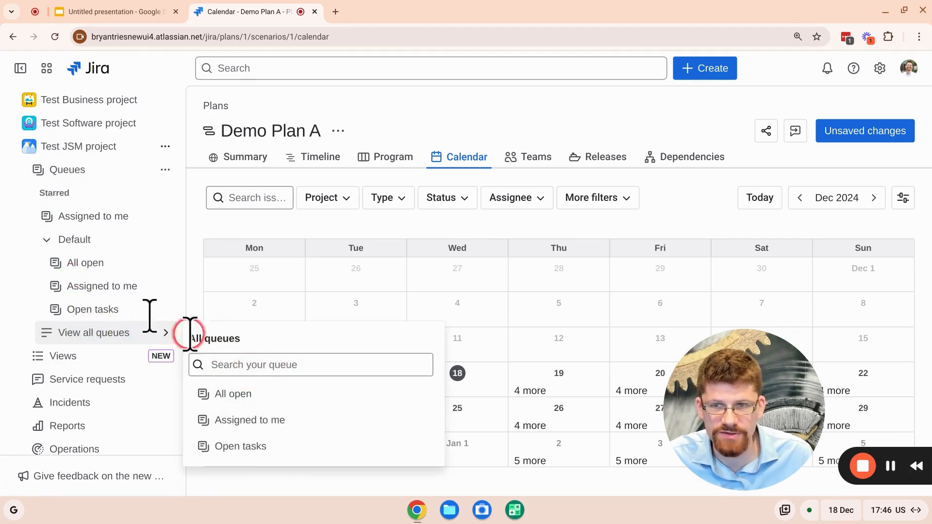
left_click(67, 219)
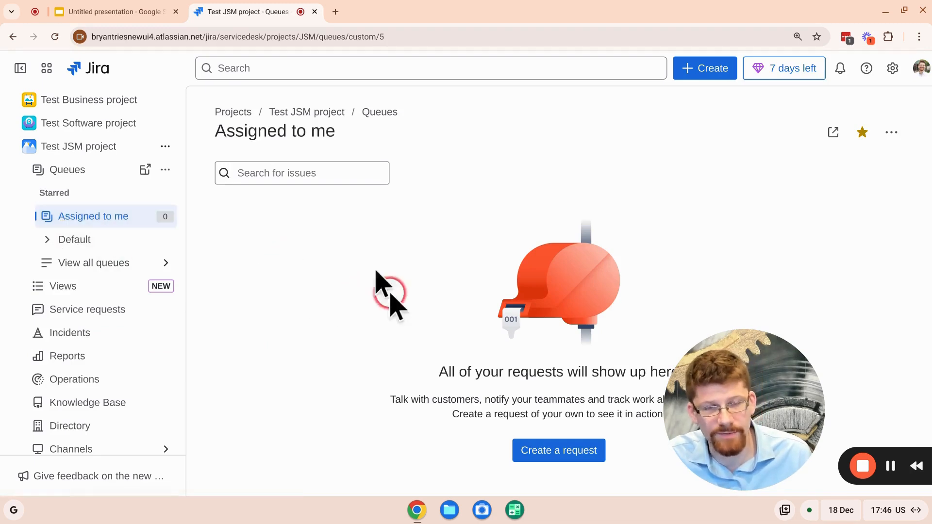
Show the Test JSM project's Views as a December 2024 calendar instead of a board.
left_click(66, 286)
scroll(66, 285, "down", 1)
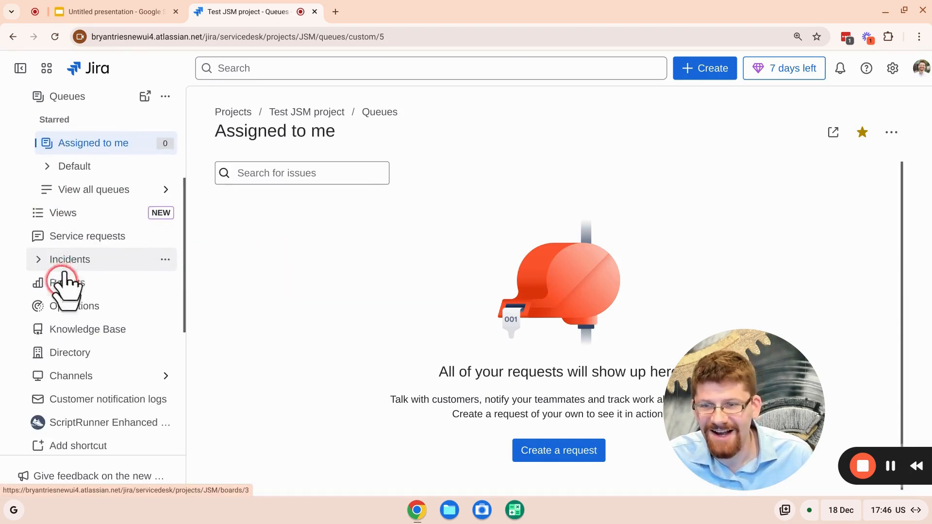
left_click(74, 212)
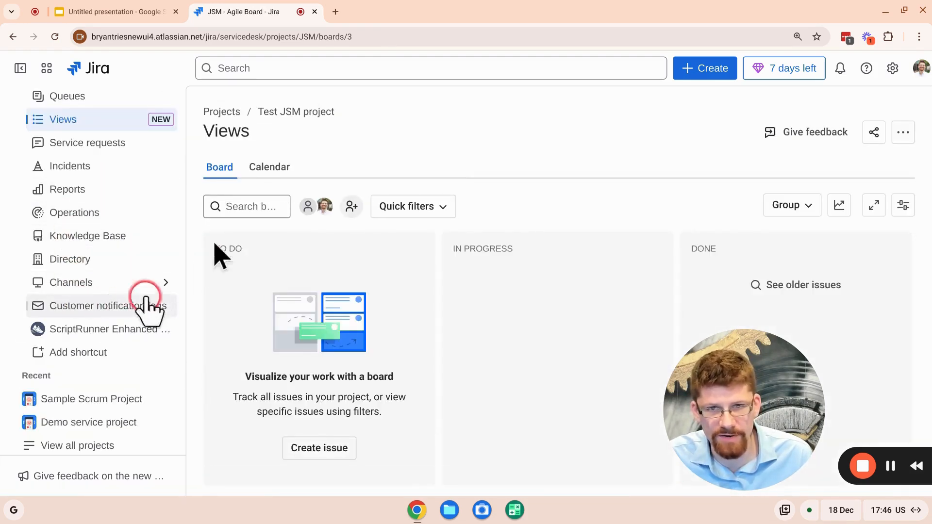
right_click(258, 171)
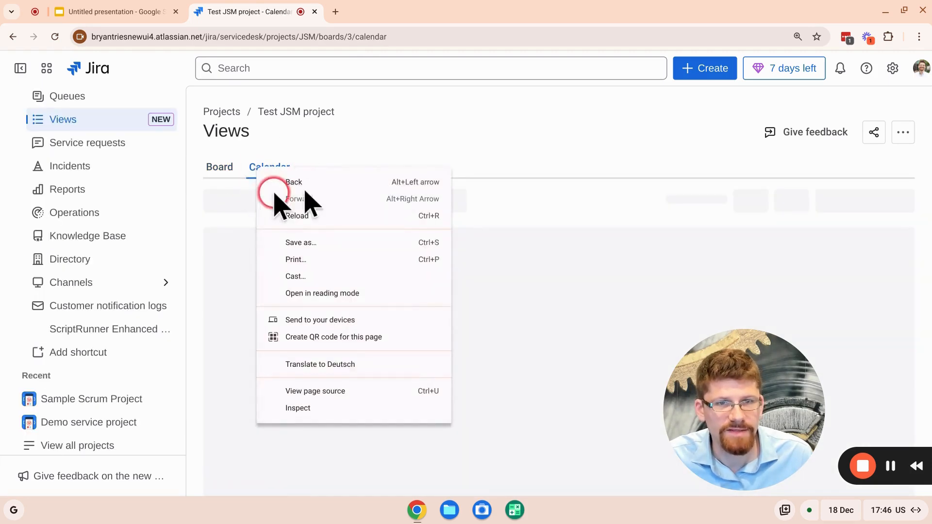
left_click(379, 139)
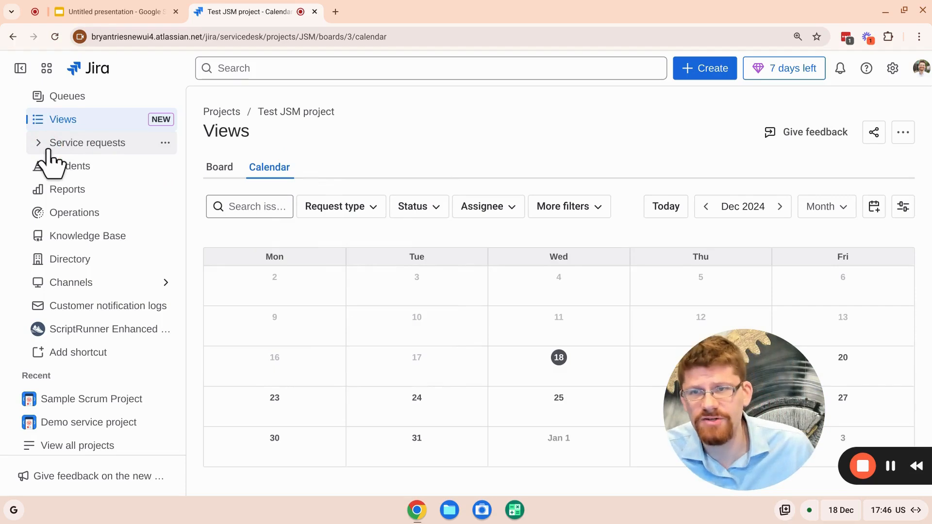
left_click(81, 123)
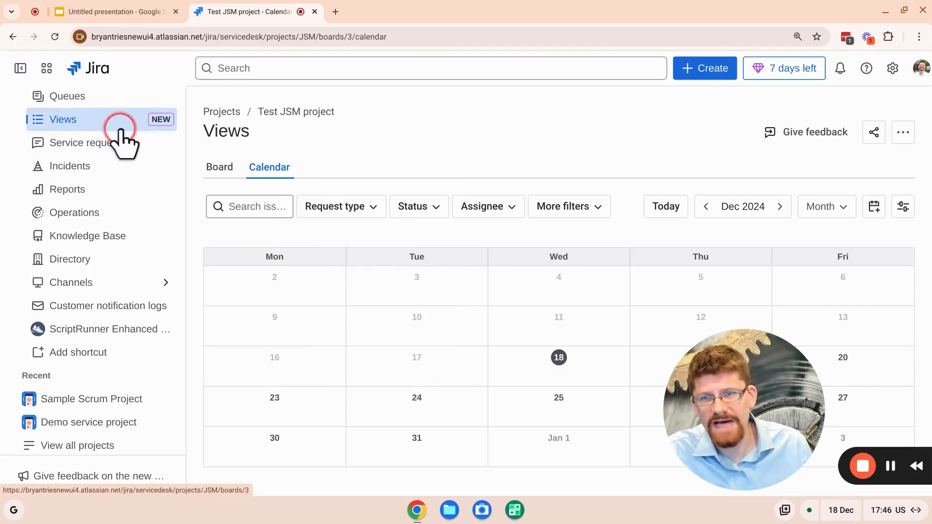
Expand and collapse the Service requests queues and Default group to explore the sidebar.
left_click(38, 143)
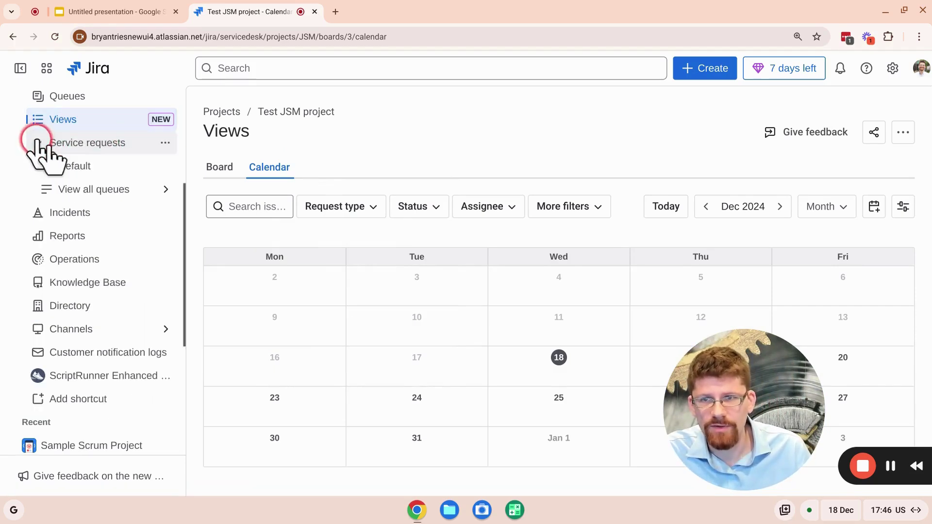
left_click(48, 167)
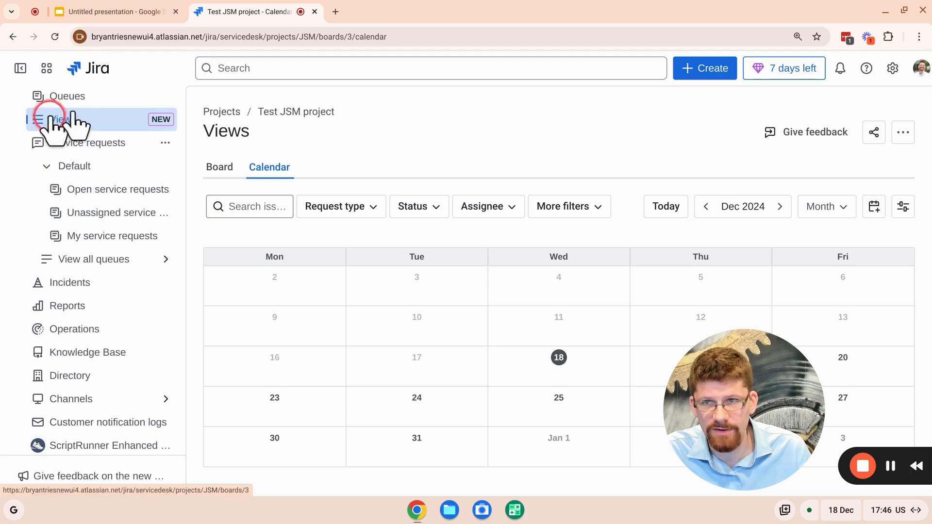
left_click(39, 143)
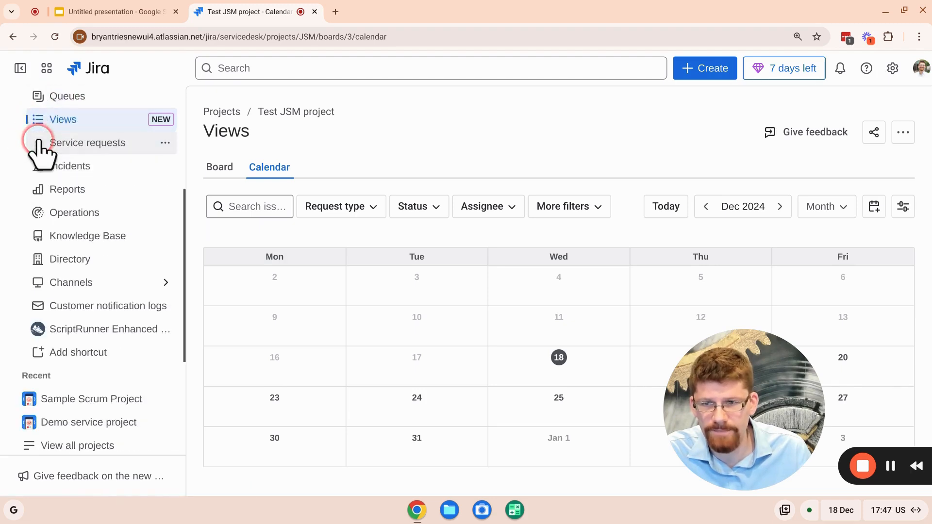
left_click(97, 195)
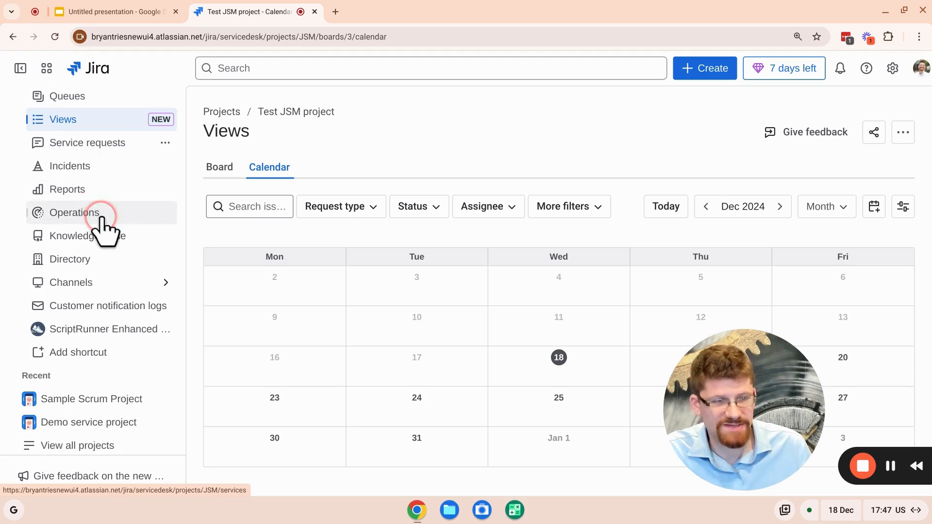
left_click(96, 236)
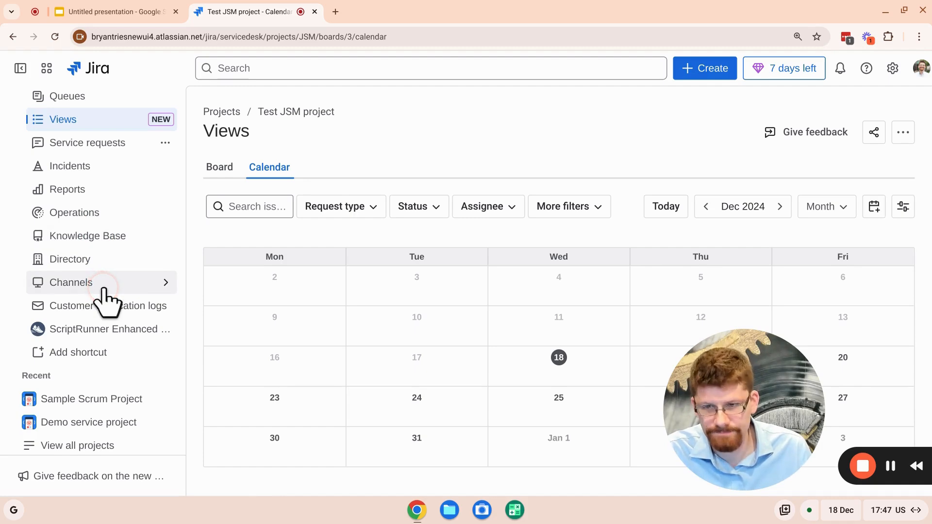
scroll(108, 298, "down", 3)
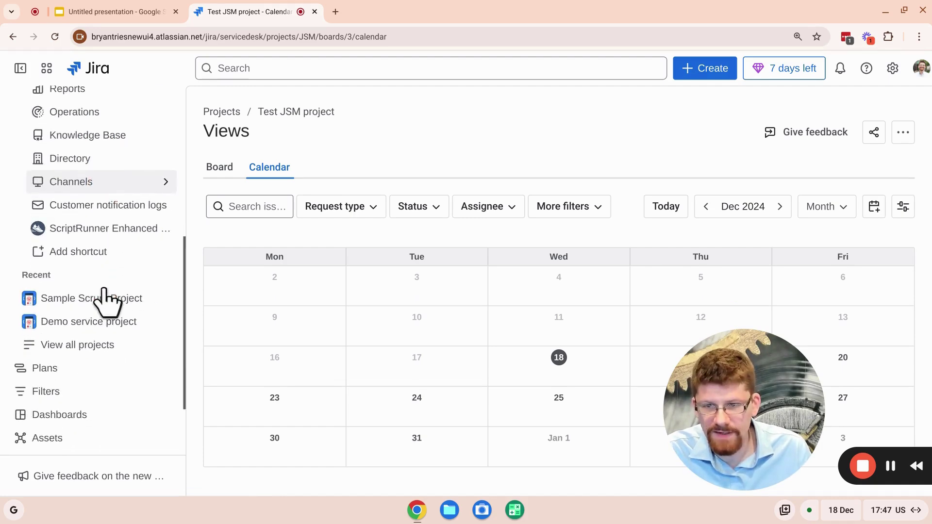
Collapse Test JSM project and expand Test JPD project under Starred.
left_click(137, 299)
scroll(40, 219, "up", 5)
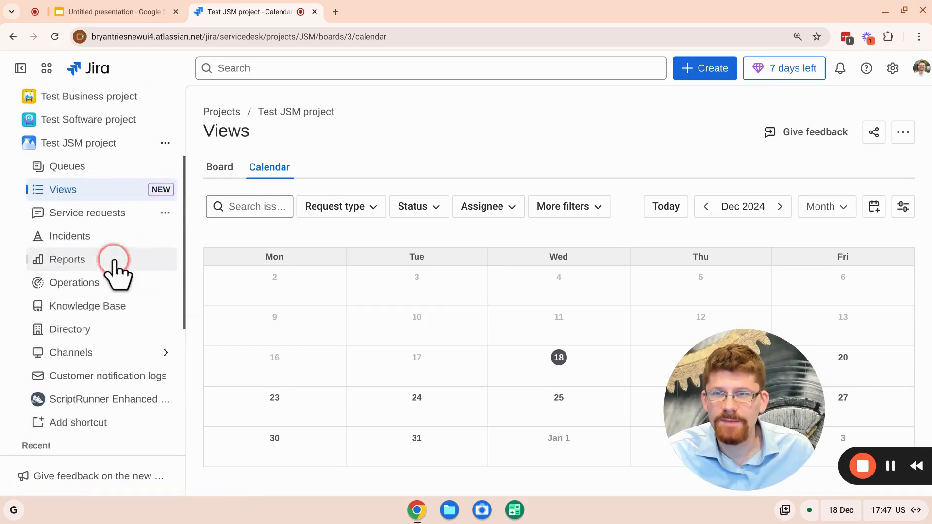
left_click(29, 187)
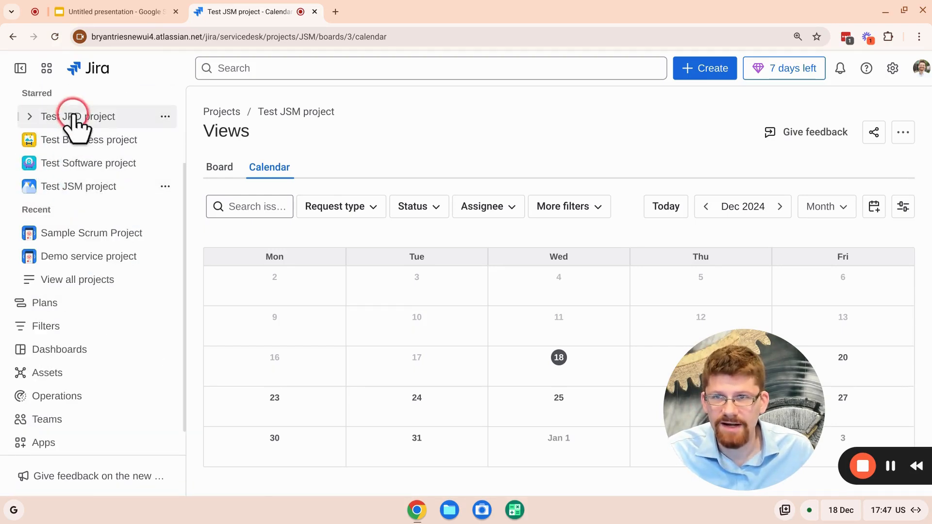
left_click(51, 117)
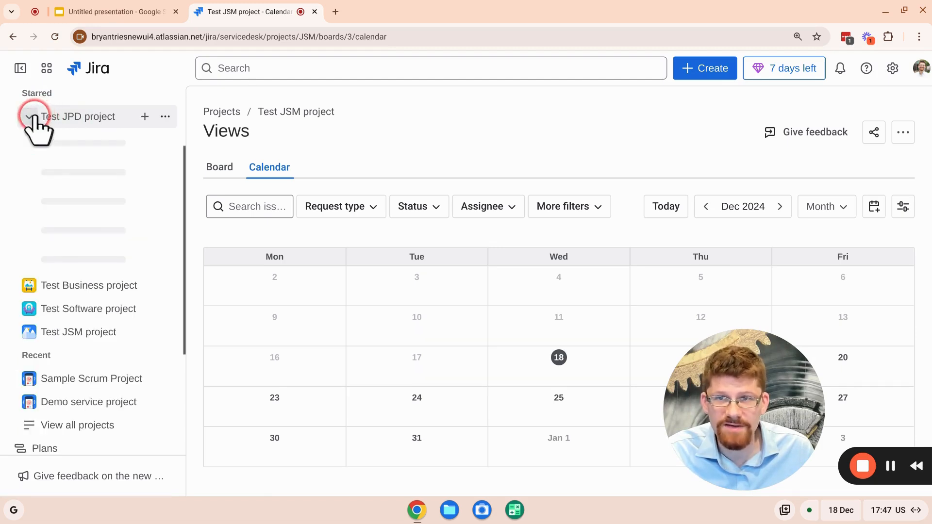
Load Test JPD's All ideas list, showing eight ideas grouped by category.
left_click(68, 139)
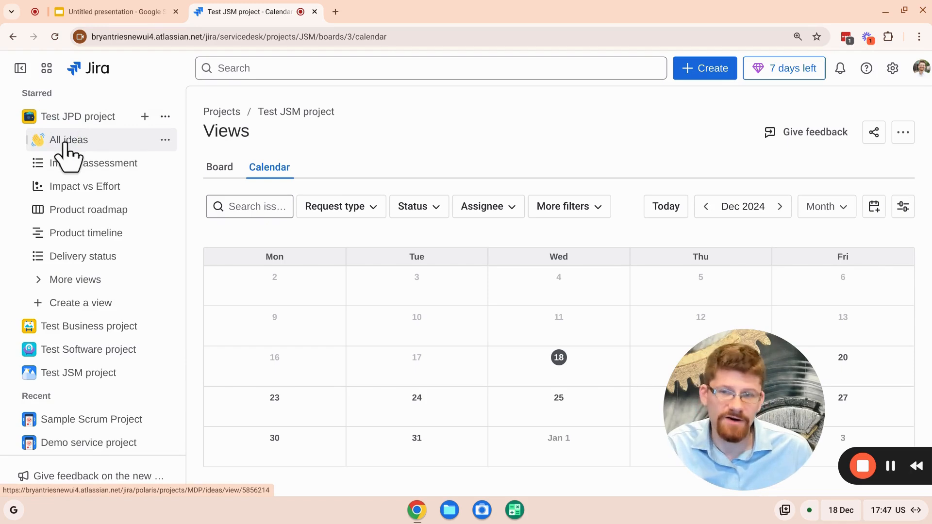
left_click(80, 140)
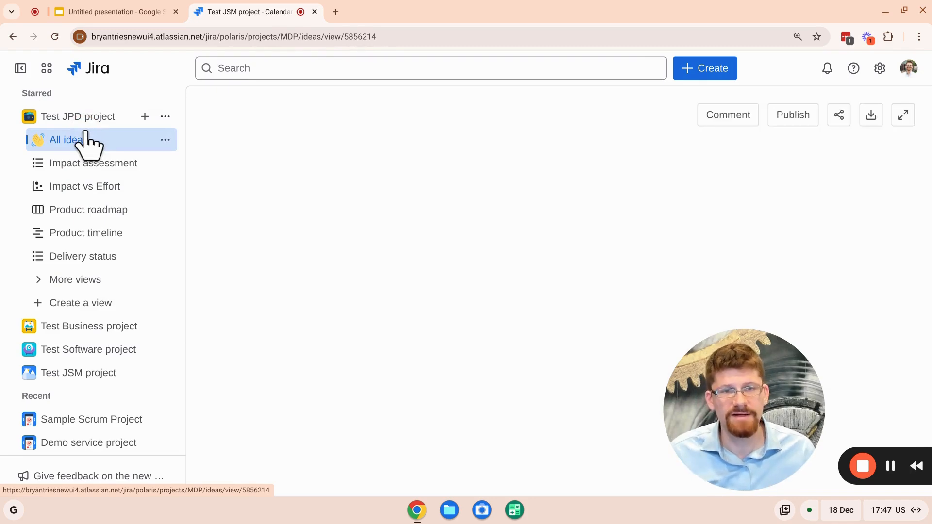
left_click(282, 257)
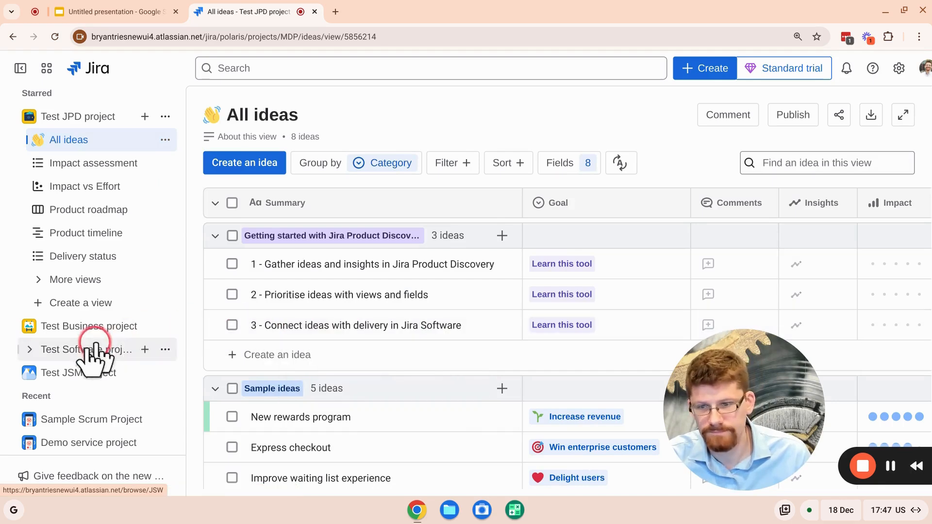
scroll(87, 350, "down", 5)
From Assets > Schemas, open the IT Assets schema with its Hardware Assets tree.
left_click(109, 305)
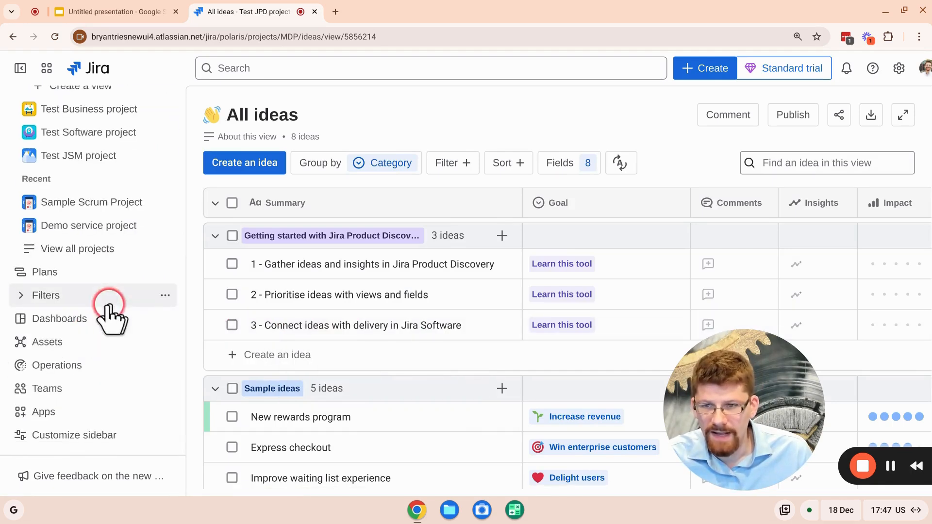
left_click(24, 341)
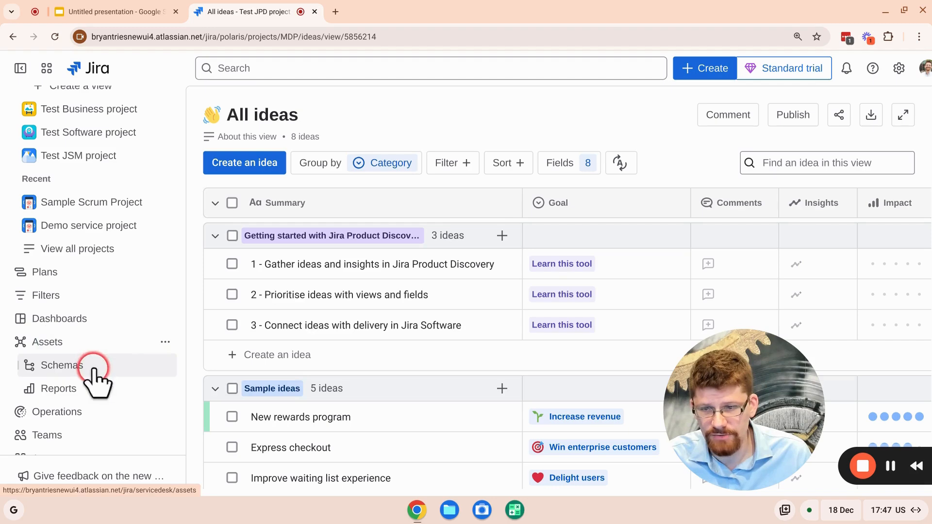
left_click(69, 368)
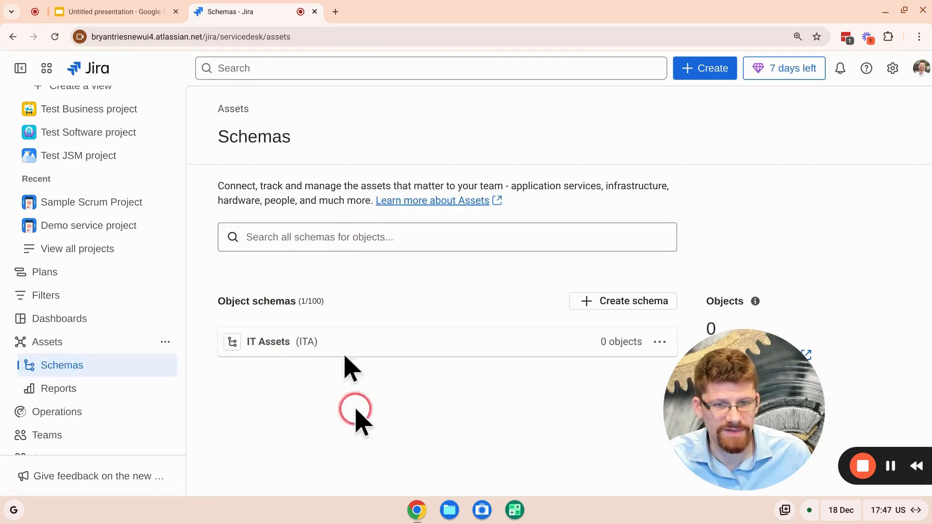
left_click(270, 341)
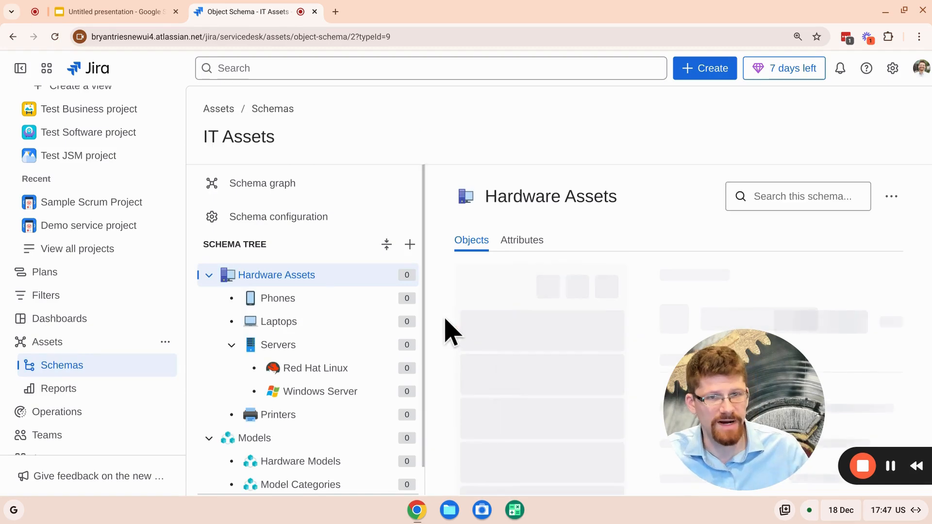
scroll(86, 364, "down", 2)
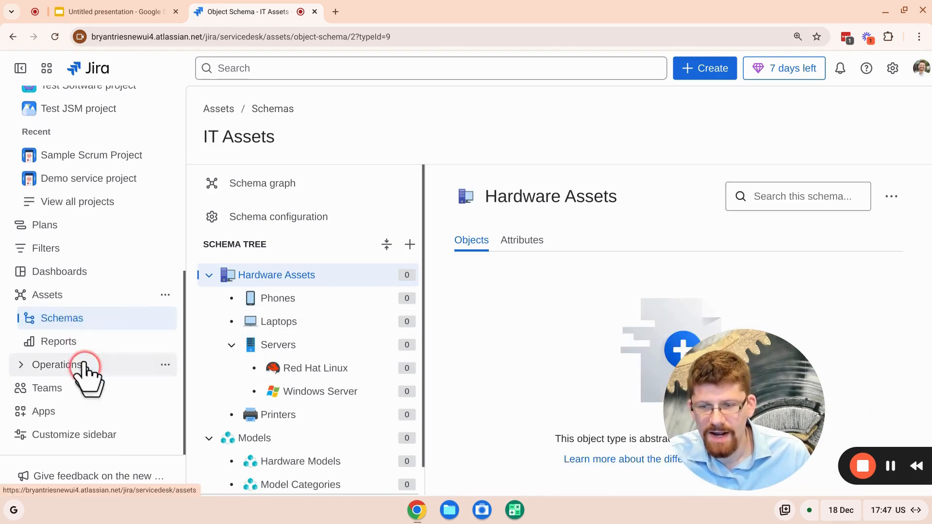
Expand Operations alerts' default filters and list all alerts.
left_click(80, 364)
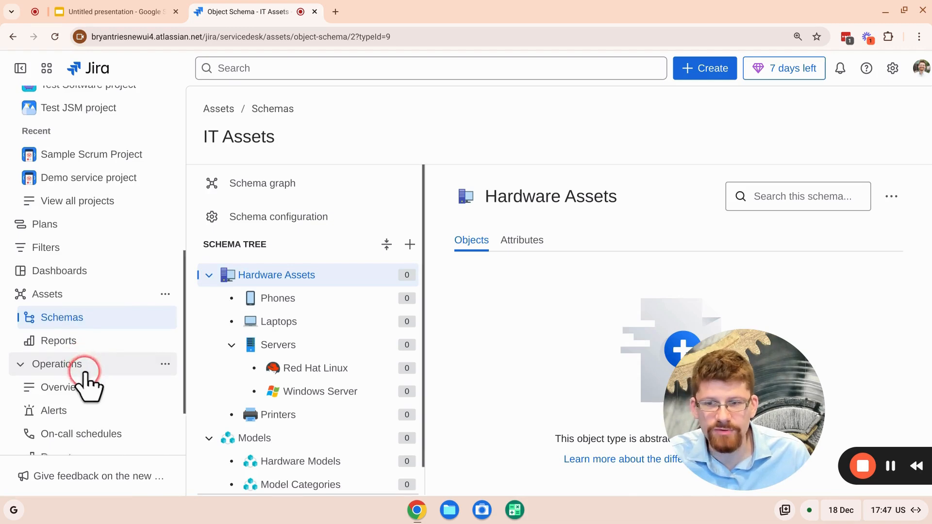
scroll(81, 363, "down", 1)
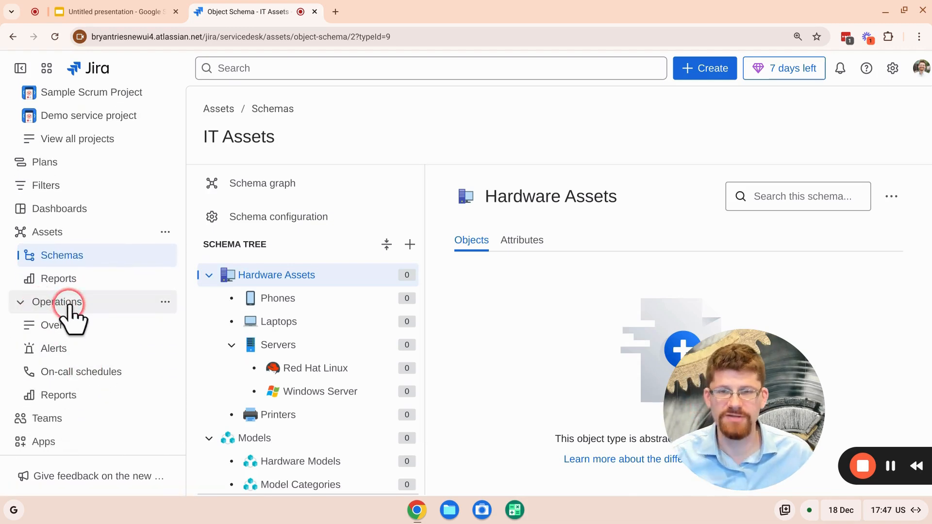
mouse_move(54, 411)
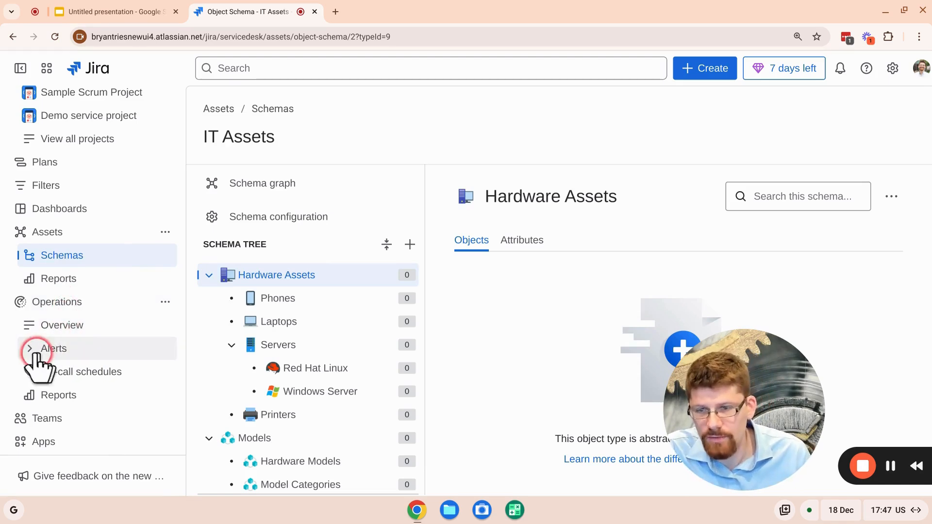
left_click(29, 348)
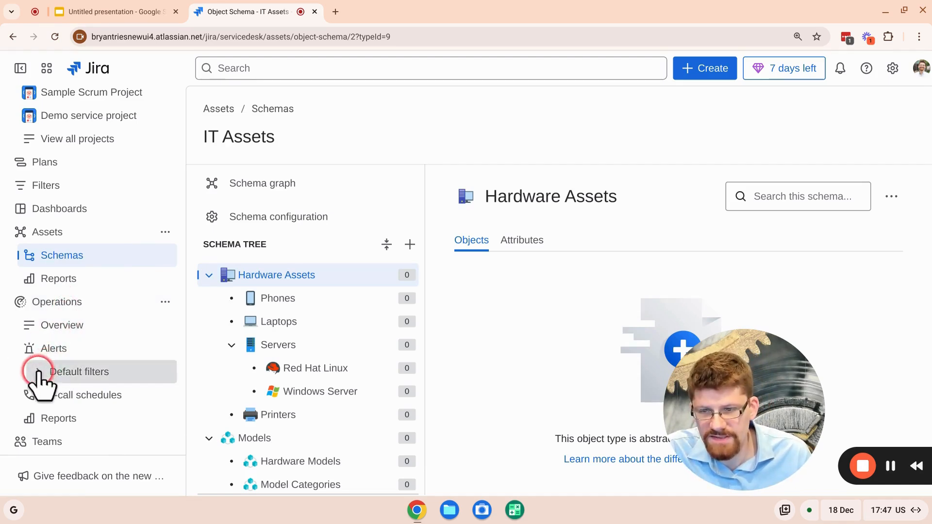
left_click(38, 372)
left_click(85, 396)
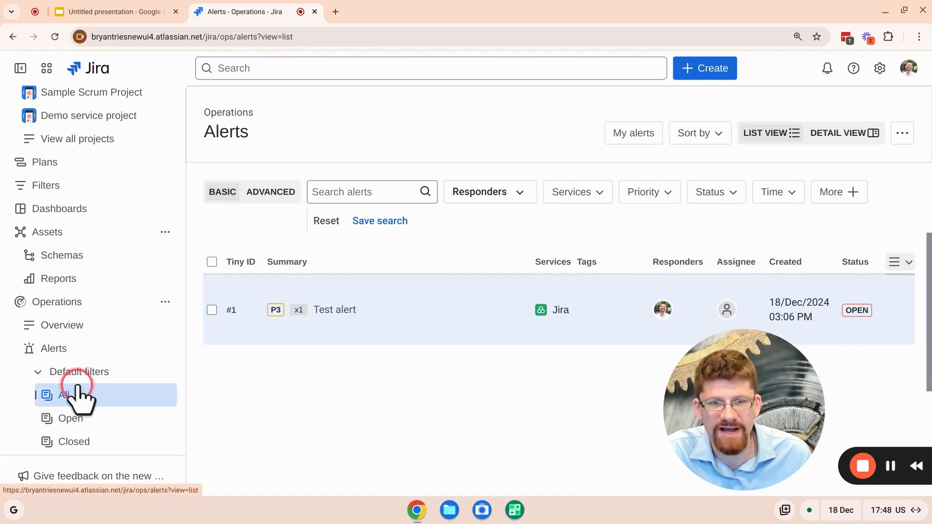
scroll(81, 397, "down", 2)
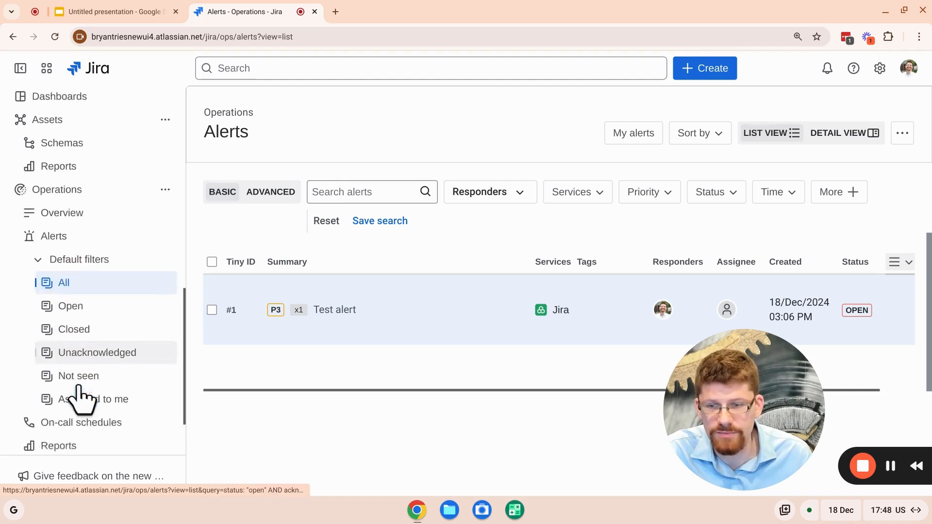
scroll(81, 386, "down", 1)
scroll(78, 379, "down", 2)
Show the on-call schedules page with your current shift and the IT team's schedule.
left_click(75, 341)
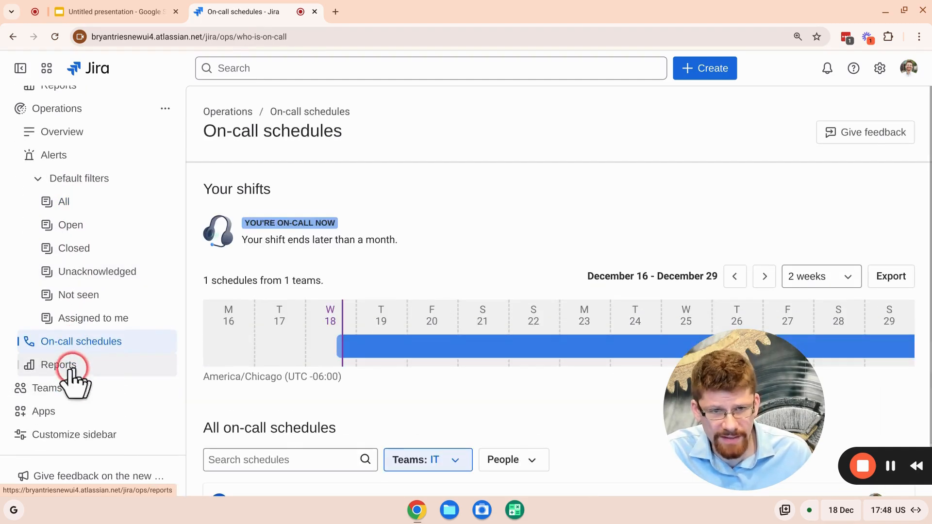
scroll(283, 414, "down", 1)
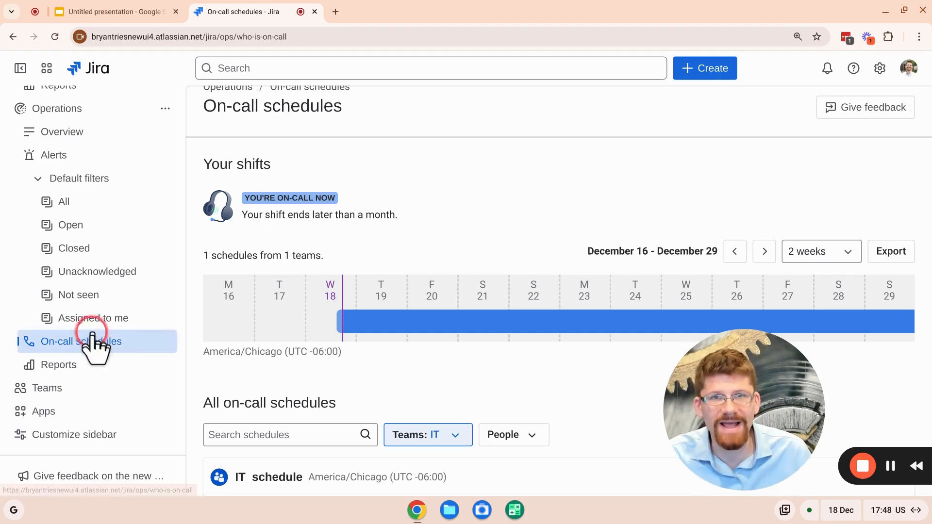
In Atlassian Home, visit the Test goal, then the projects directory listing Test project on track.
left_click(48, 69)
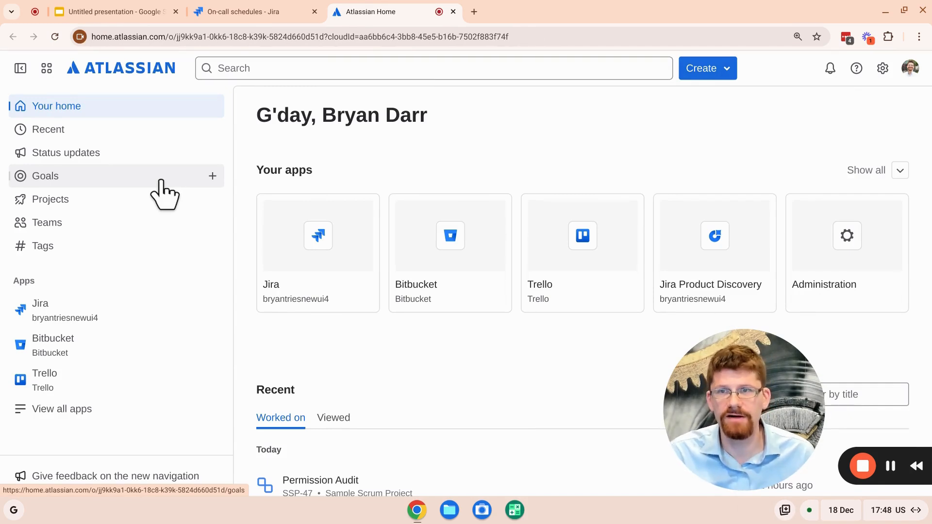
left_click(95, 176)
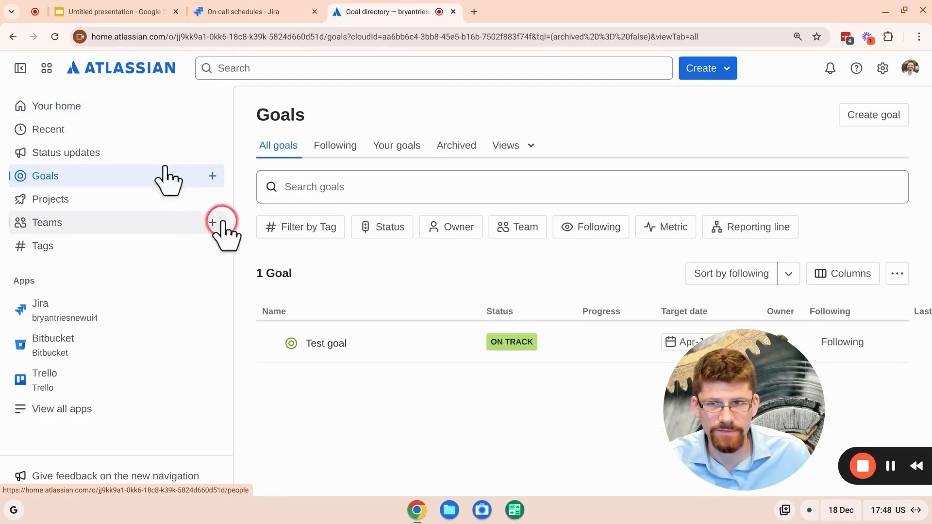
left_click(326, 342)
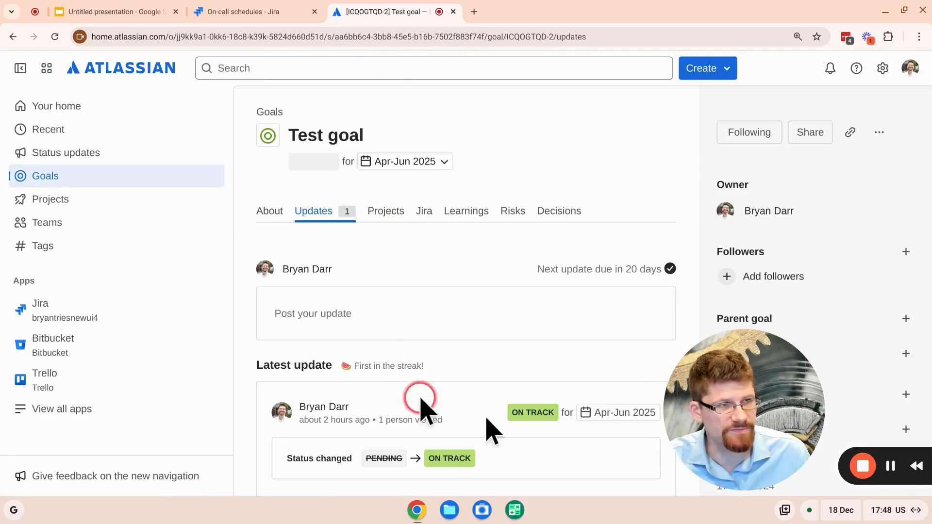
left_click(51, 199)
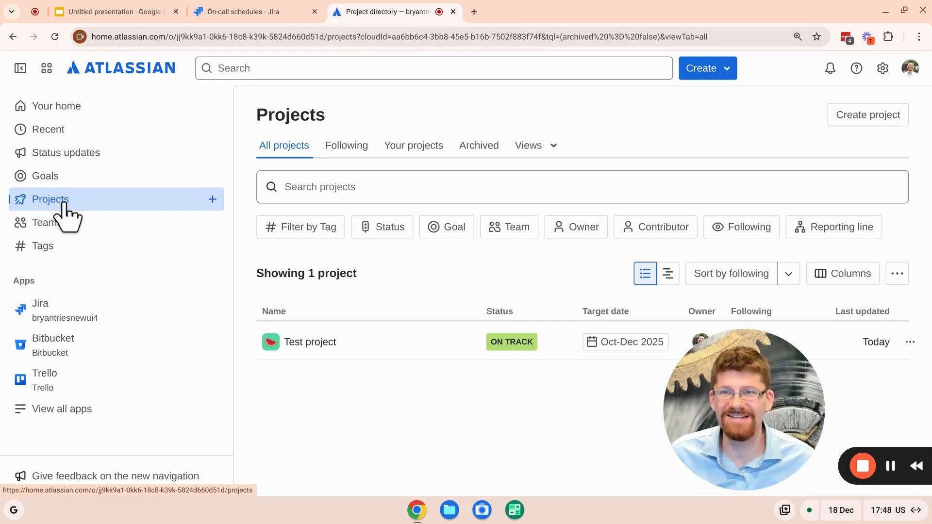
left_click(46, 68)
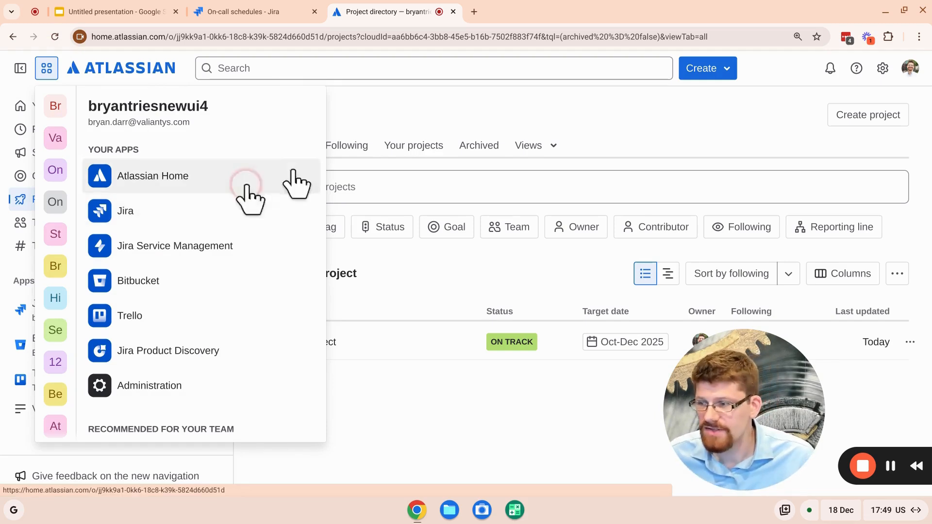
left_click(395, 102)
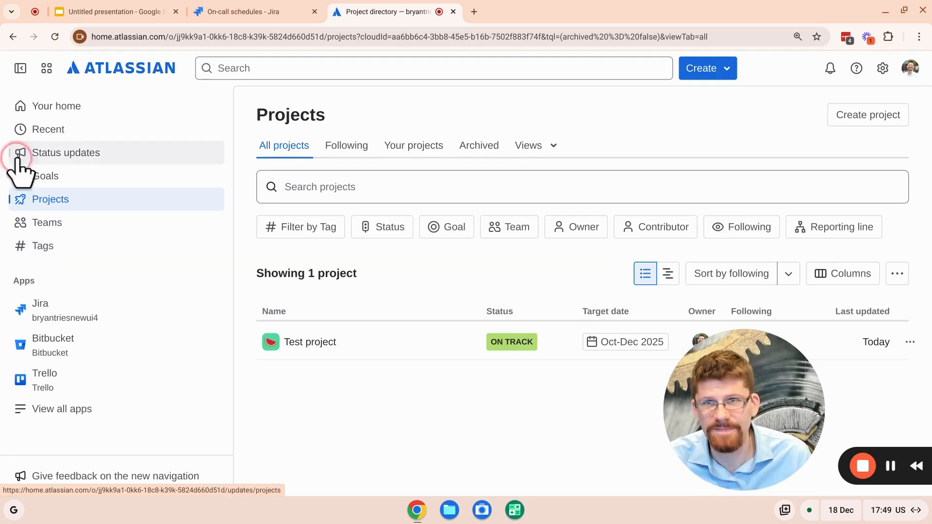
left_click(97, 11)
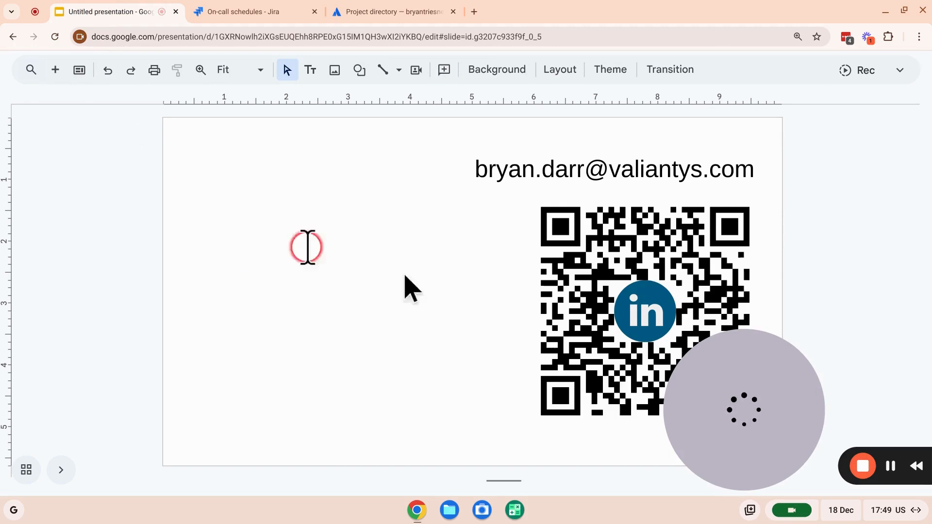
Return to the Google Slides presentation's closing slide with the LinkedIn QR code.
left_click_drag(743, 415, 138, 418)
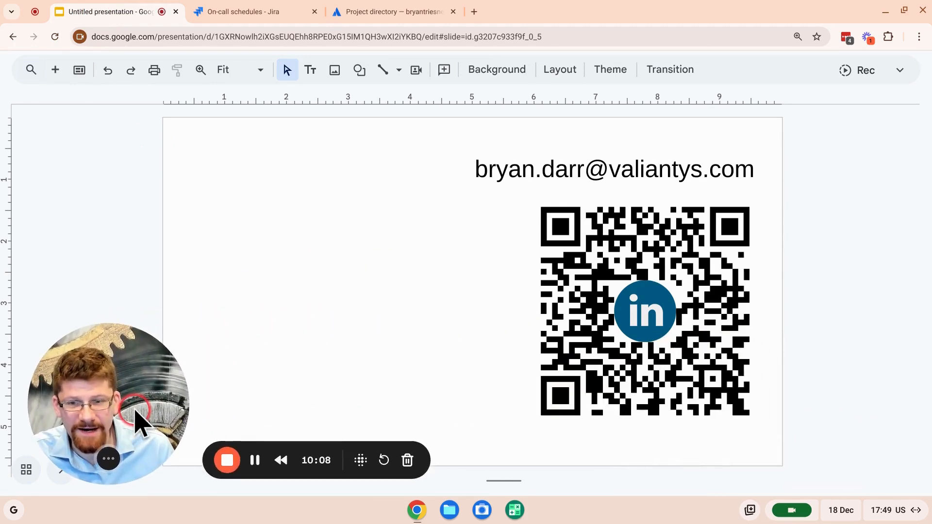